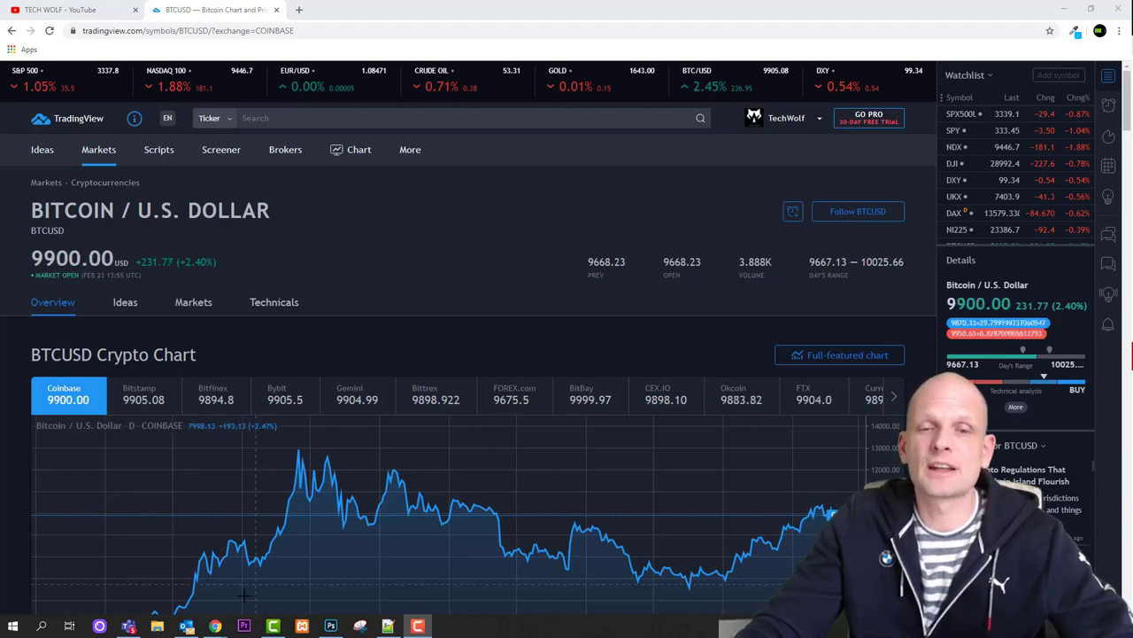
Switch to the signed-out TradingView home page window and examine its crypto, forex and stock ideas and market summary
mouse_move(226, 626)
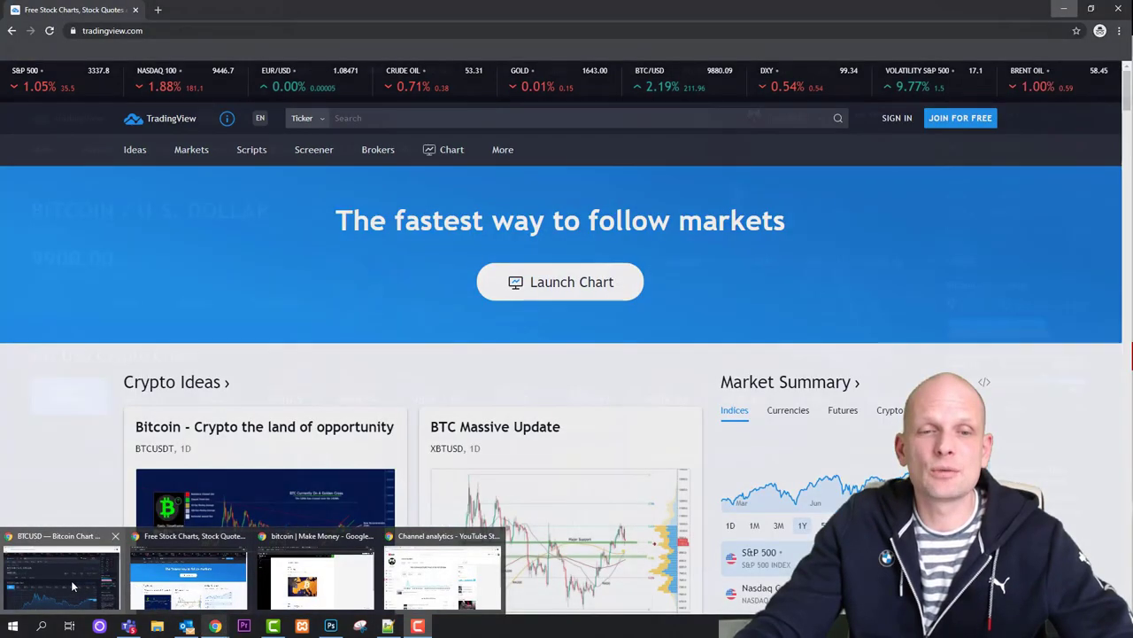
click(170, 585)
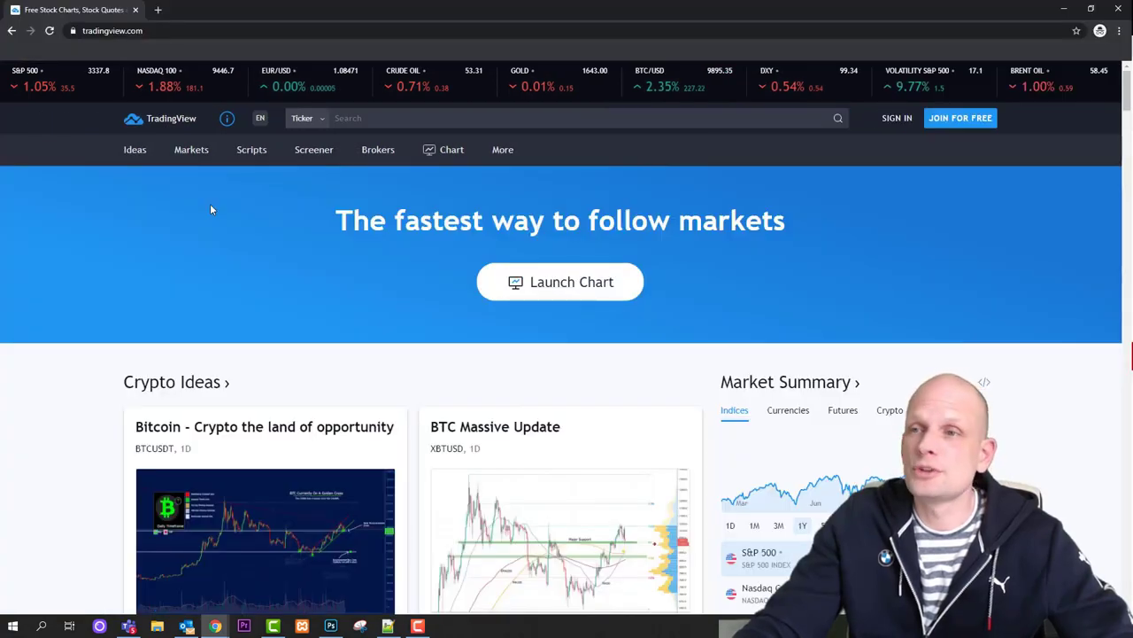
scroll(337, 279, down, 15)
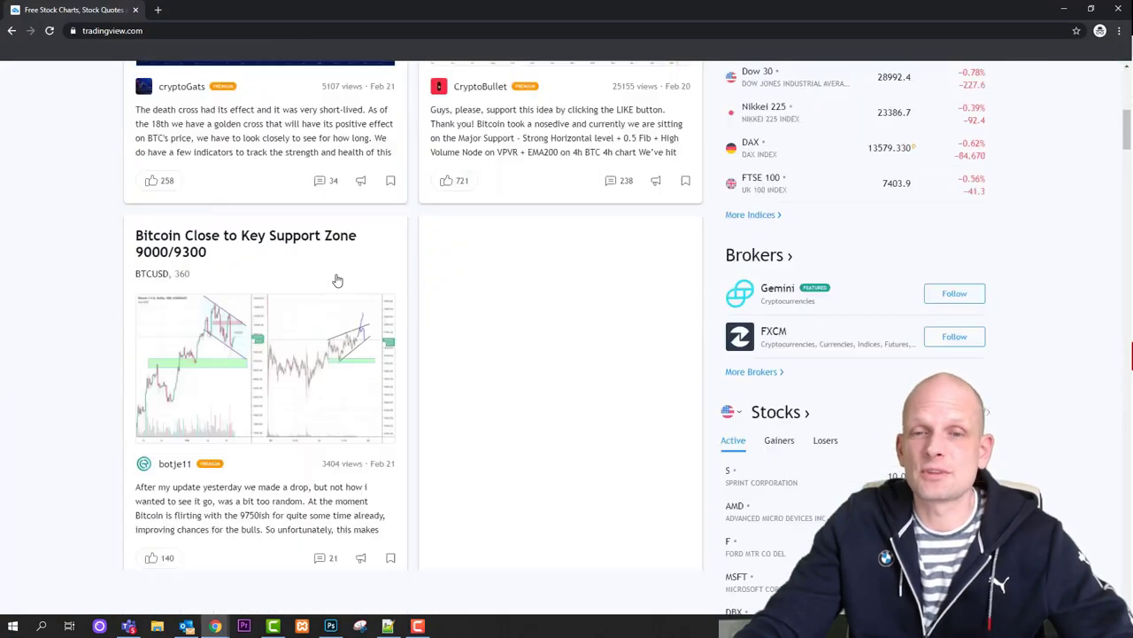
scroll(336, 279, down, 5)
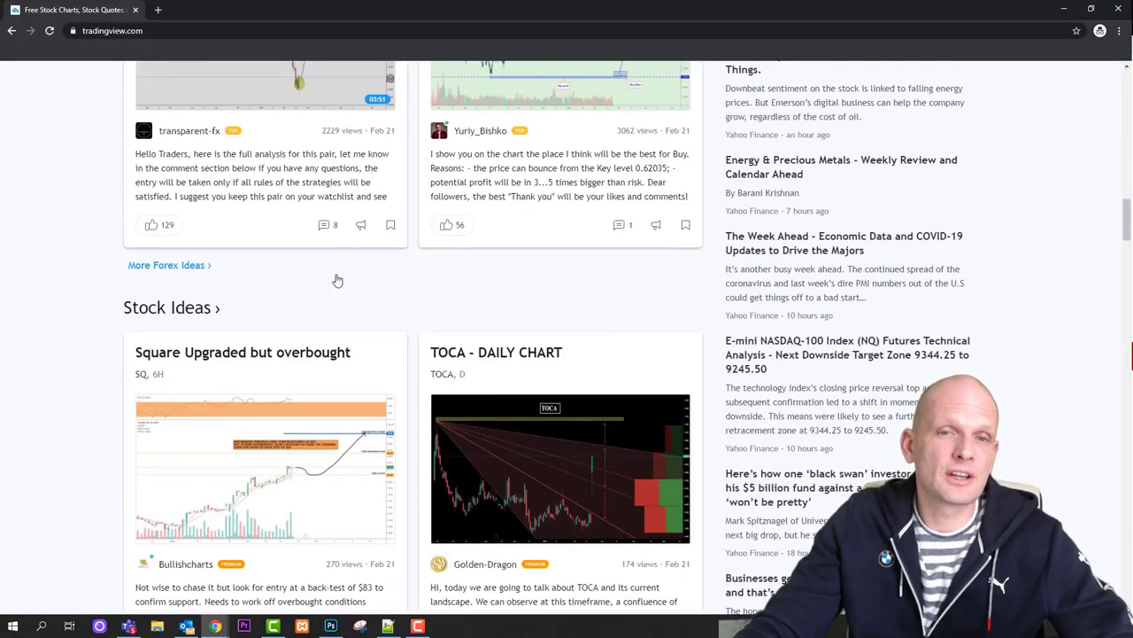
scroll(337, 279, up, 5)
scroll(336, 279, up, 12)
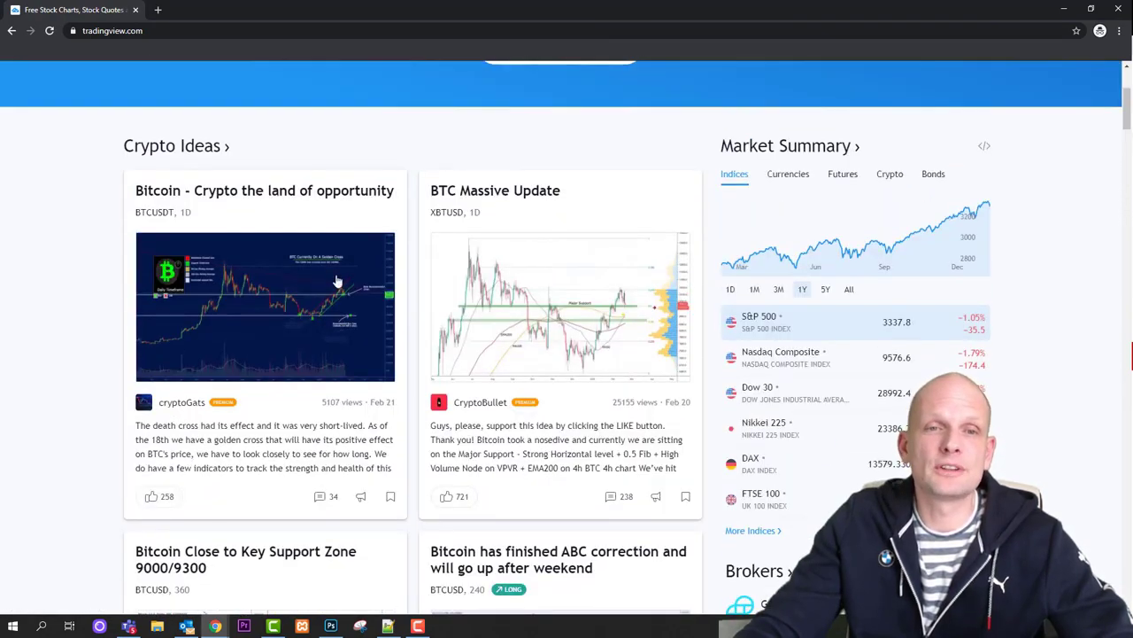
scroll(336, 280, down, 2)
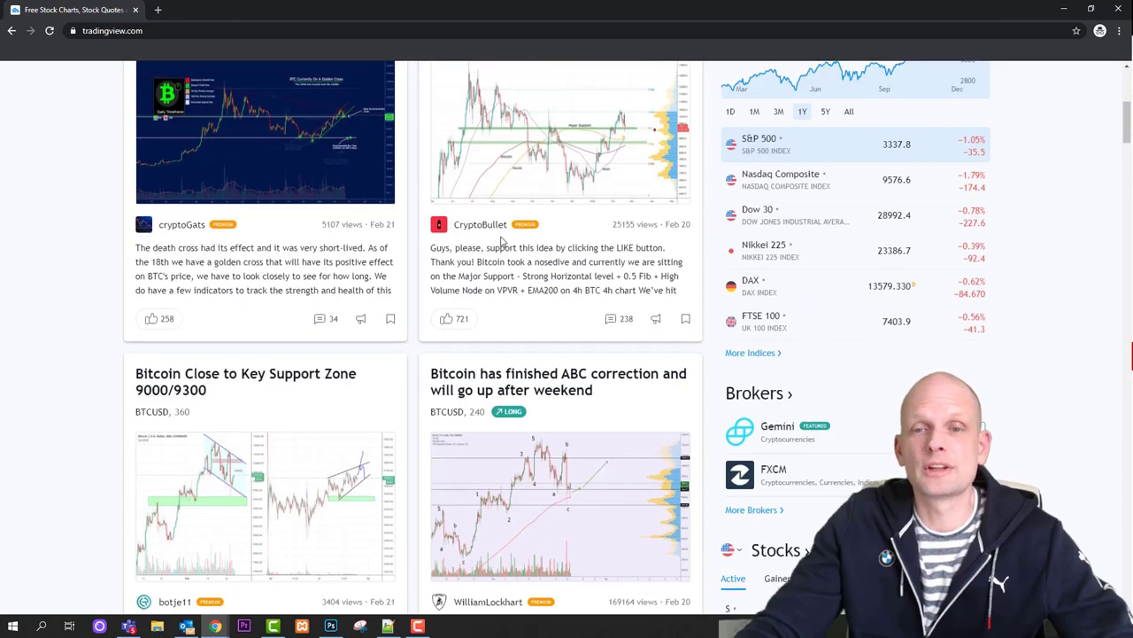
scroll(479, 245, down, 4)
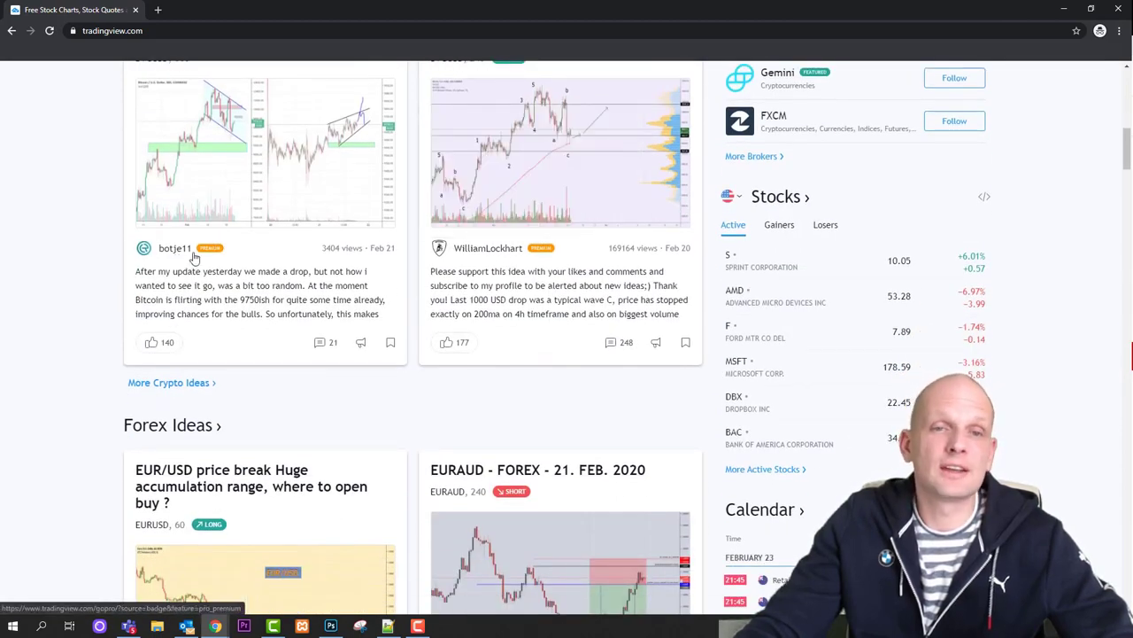
scroll(193, 256, down, 10)
scroll(192, 257, down, 1)
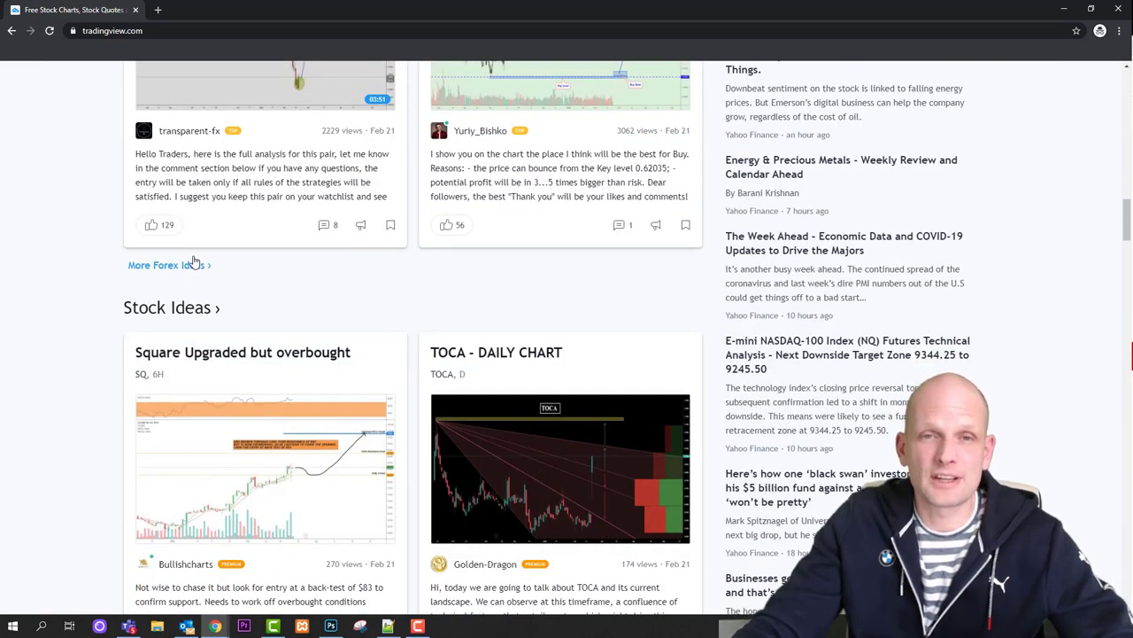
scroll(395, 284, up, 9)
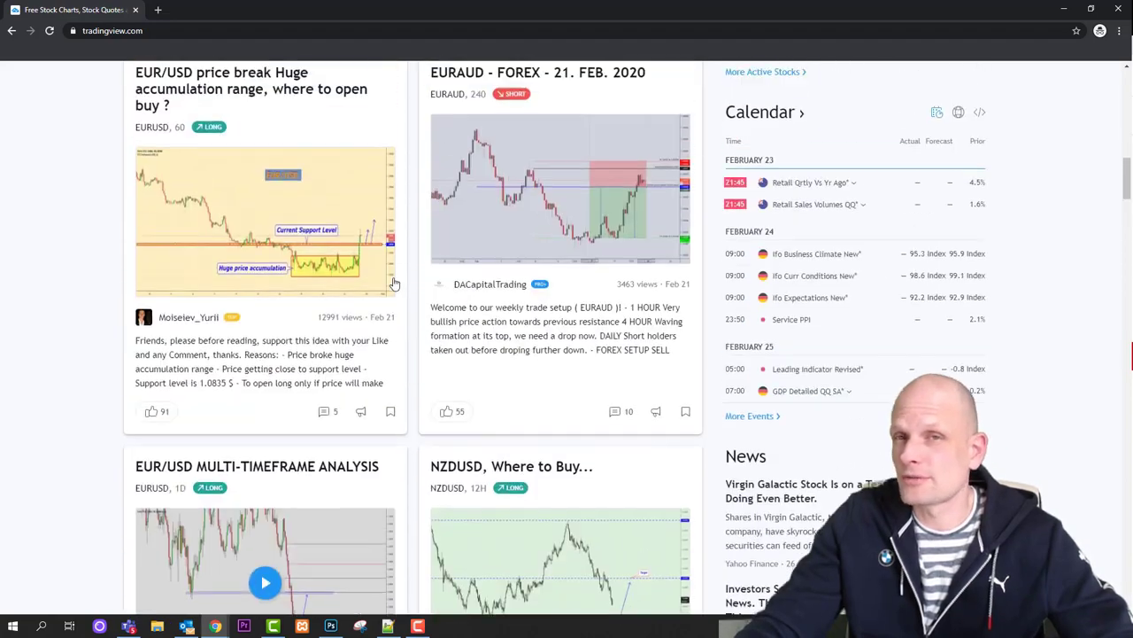
scroll(395, 284, up, 10)
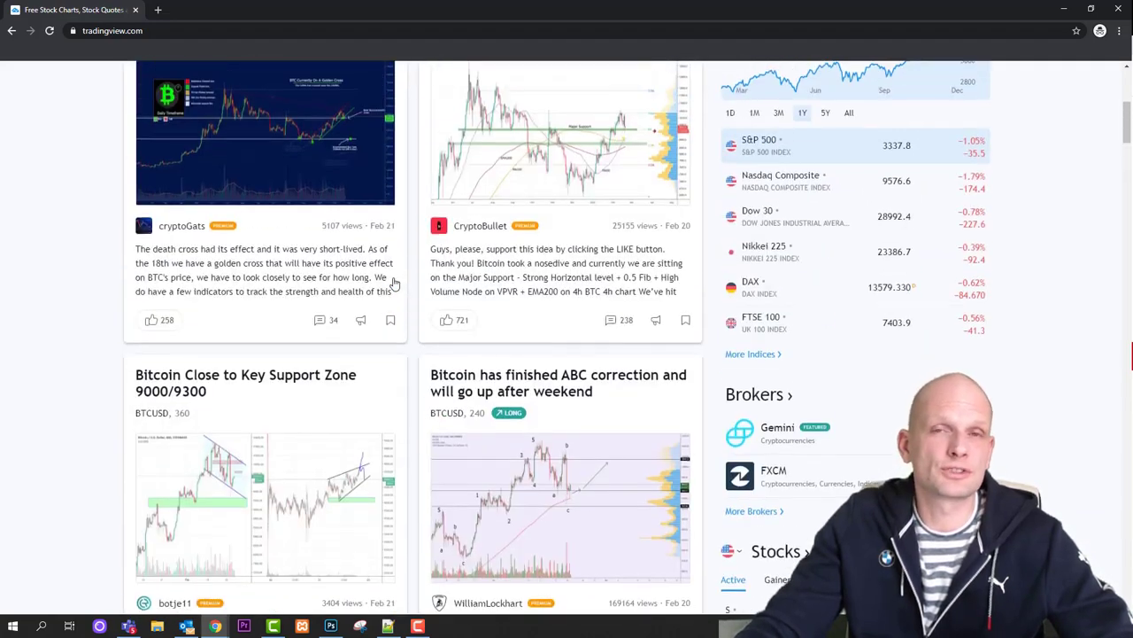
scroll(395, 284, up, 2)
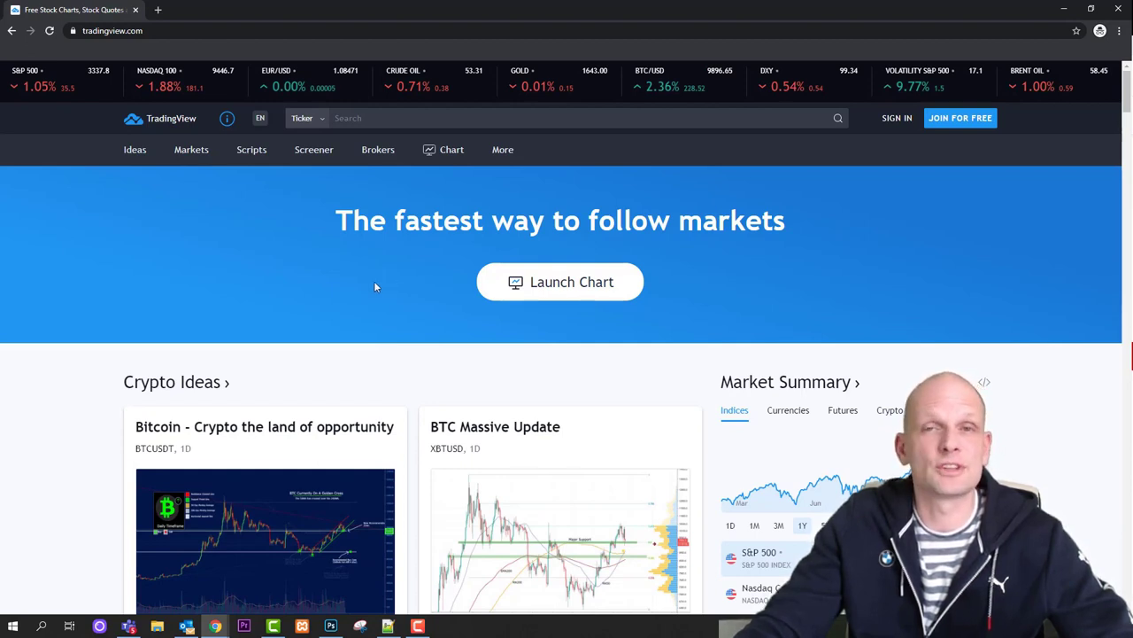
View the account sign-up form and return to the TradingView home page
click(963, 121)
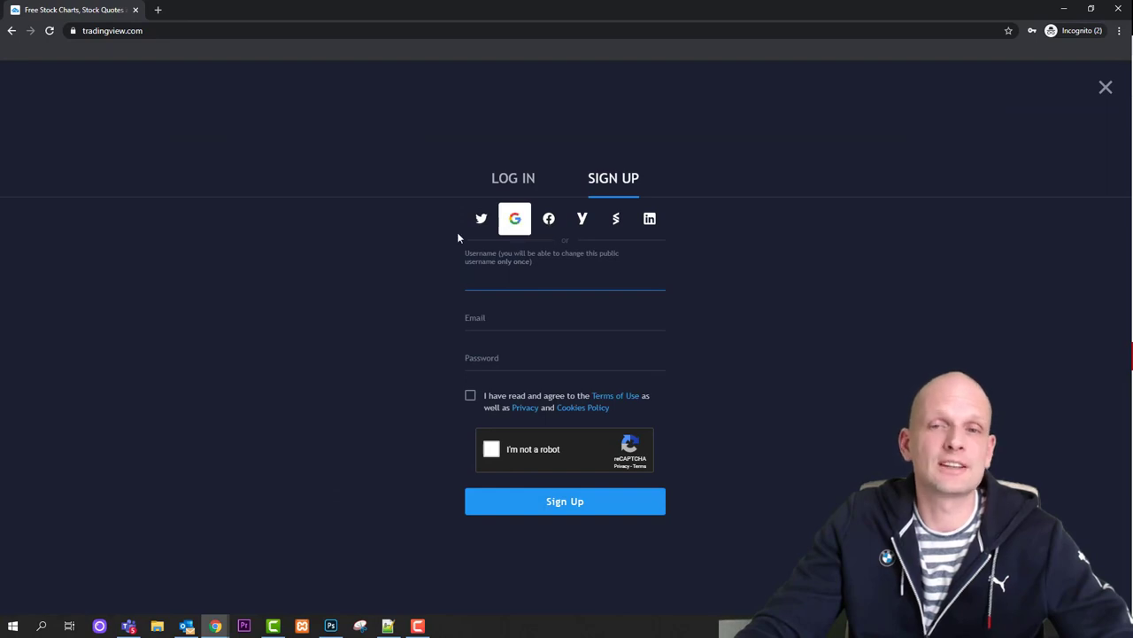
click(12, 31)
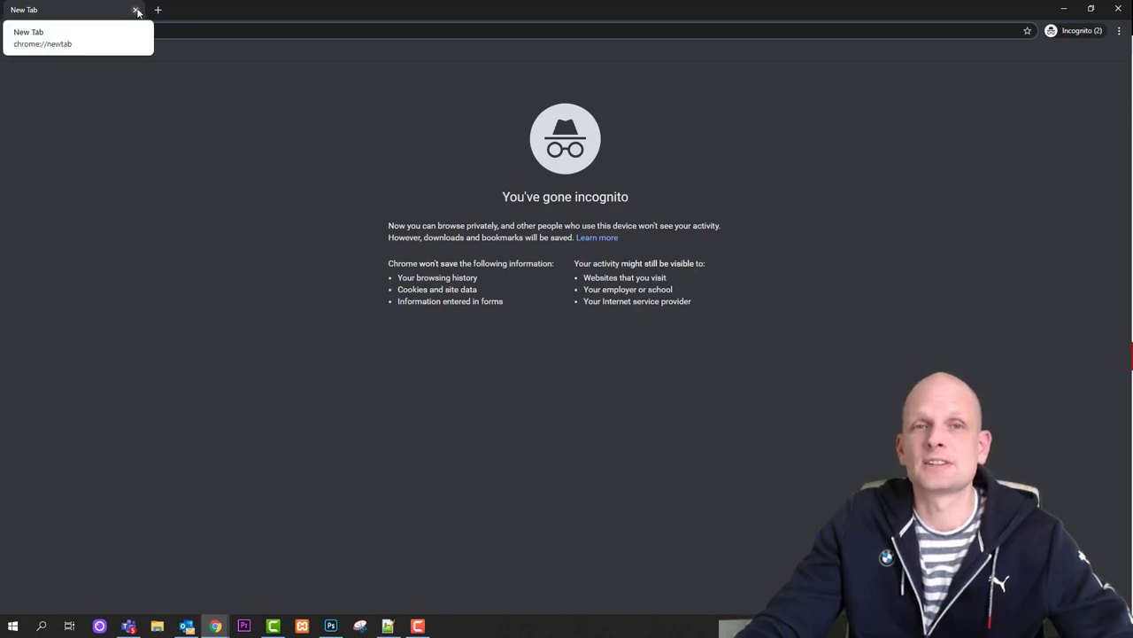
click(30, 30)
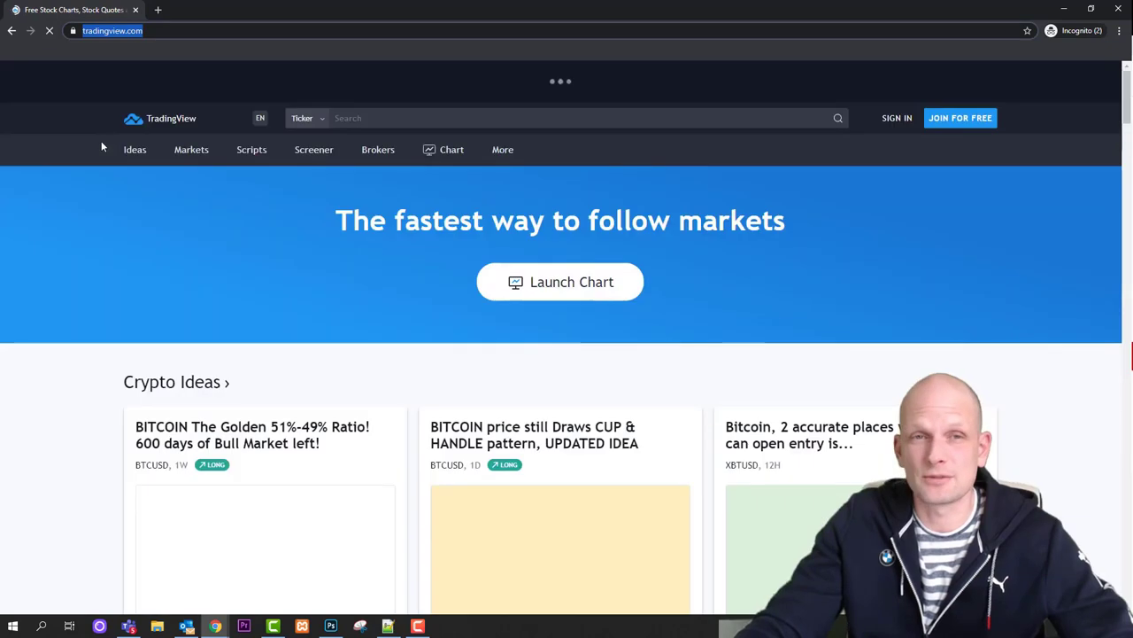
Visit the Ideas page and open the Top Gainers list of the US stock market
click(132, 152)
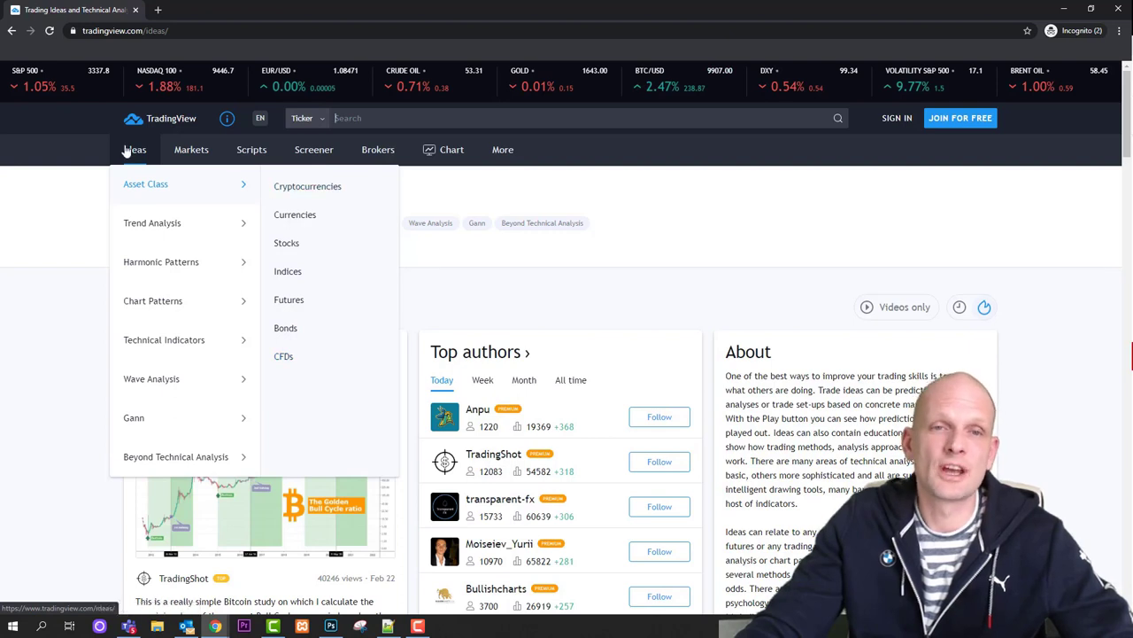
mouse_move(195, 158)
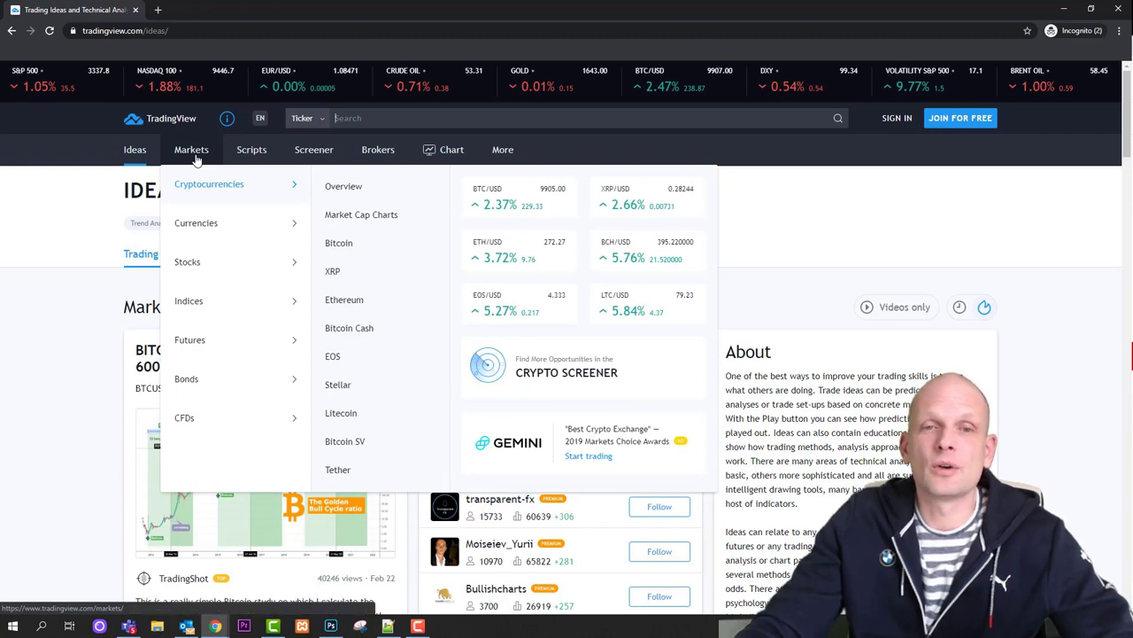
mouse_move(207, 223)
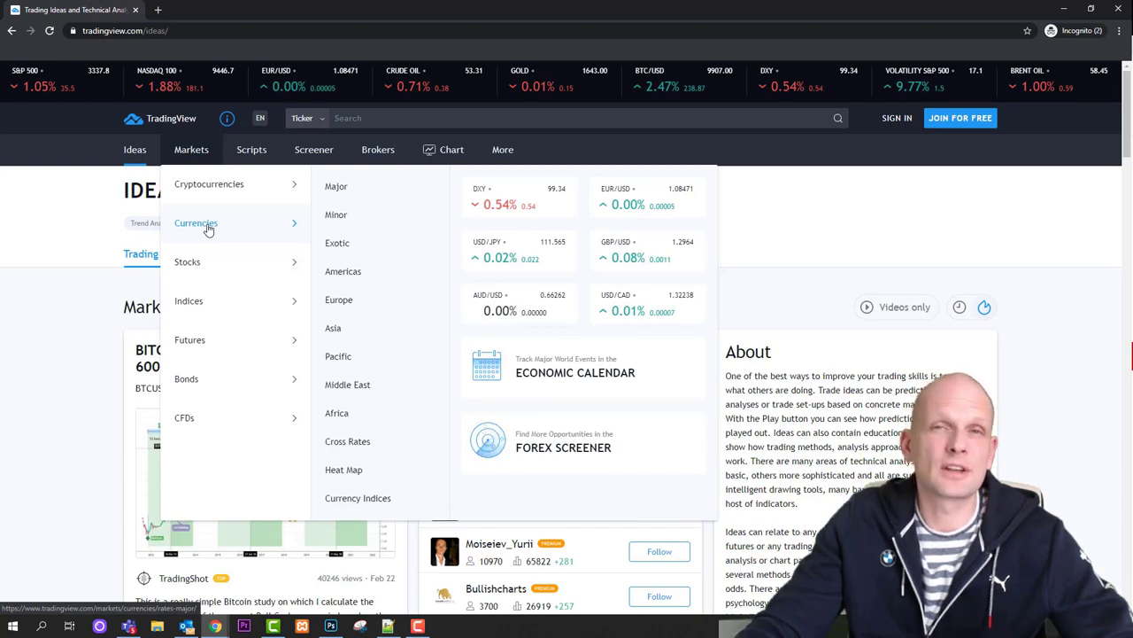
mouse_move(202, 264)
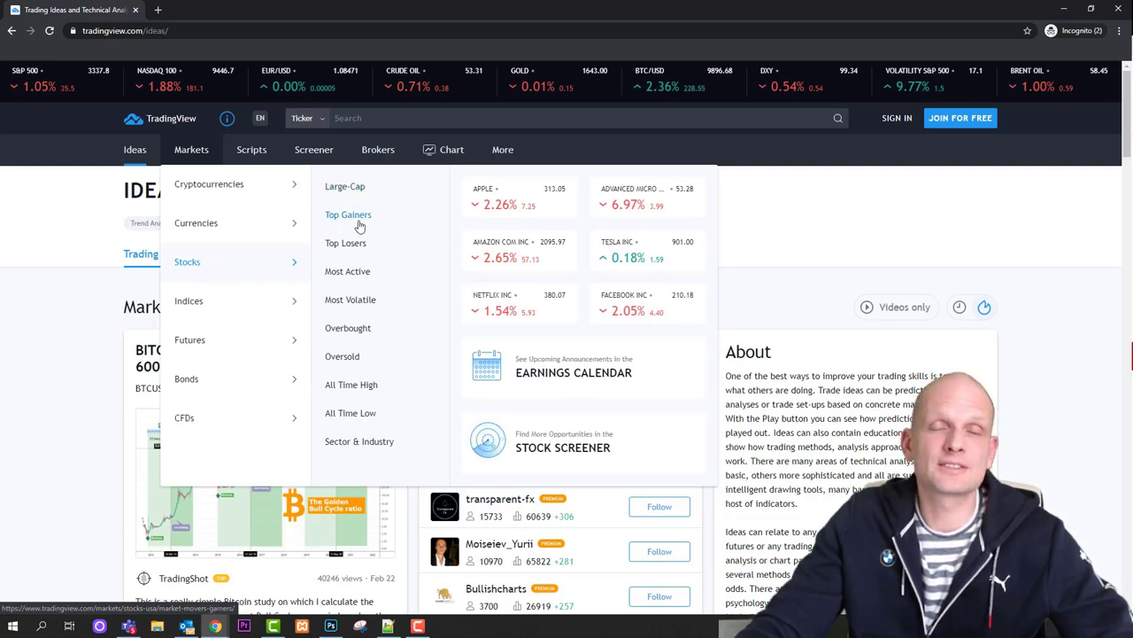
click(358, 224)
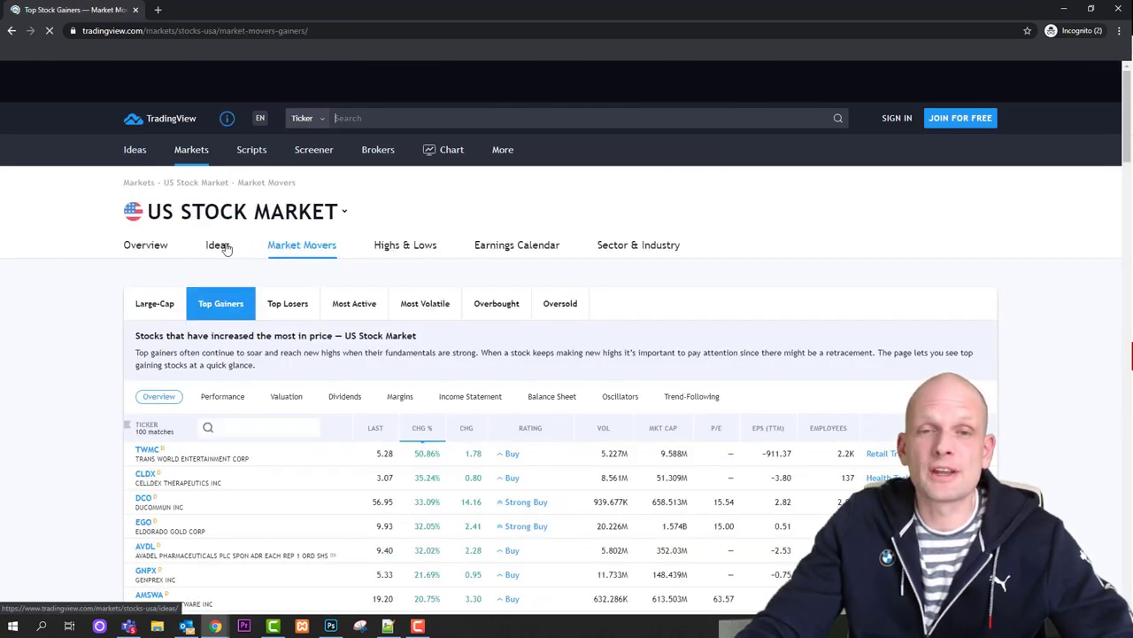
Examine the top gainers table with its price changes, ratings and sectors
scroll(160, 283, down, 1)
scroll(101, 327, down, 2)
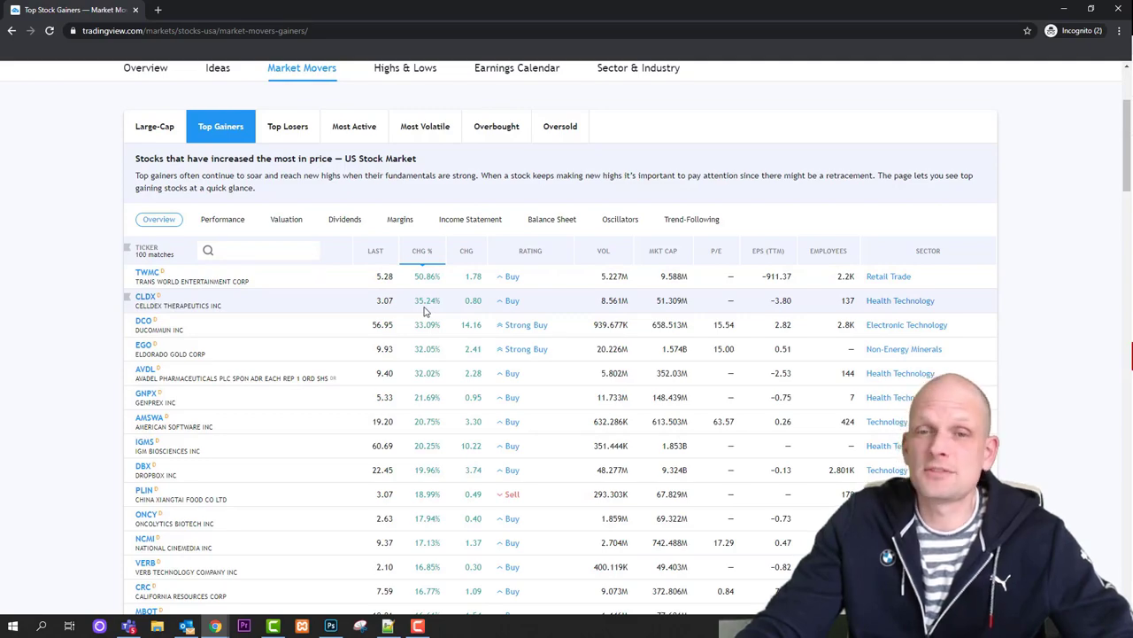
scroll(423, 312, down, 10)
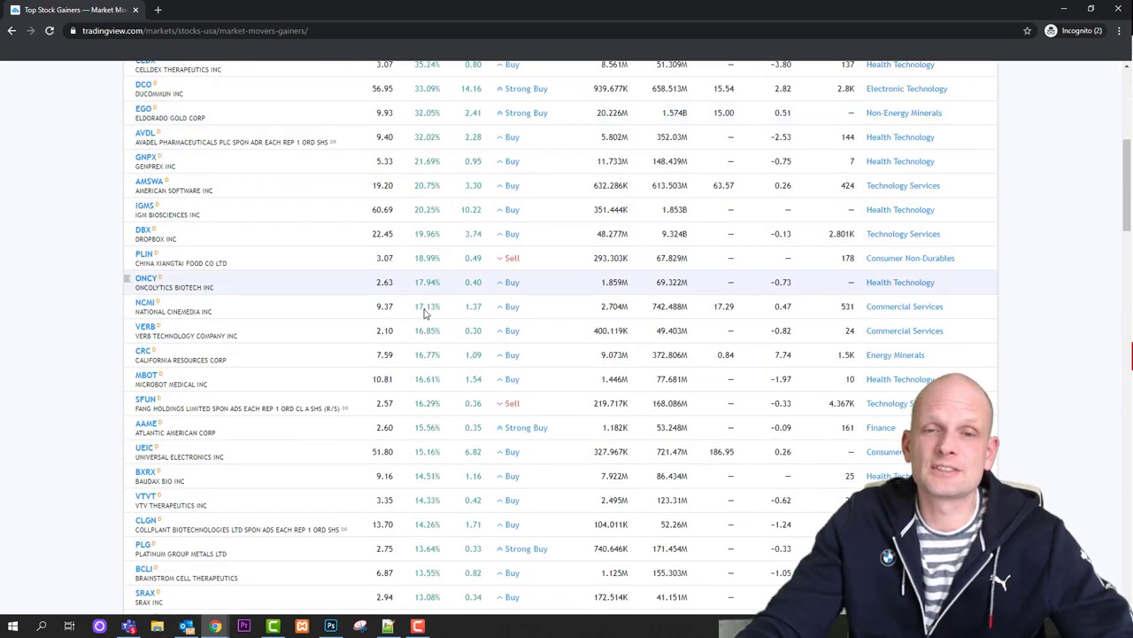
scroll(423, 314, up, 9)
scroll(423, 314, up, 3)
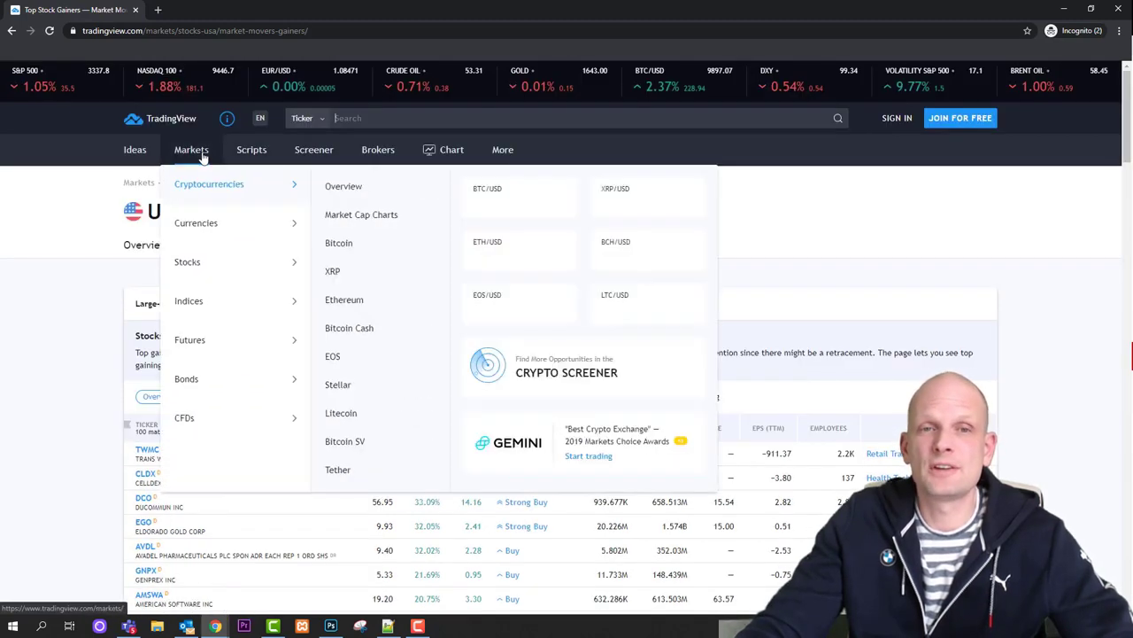
Look through the categories offered for Markets, Scripts and Screener
mouse_move(248, 158)
mouse_move(195, 158)
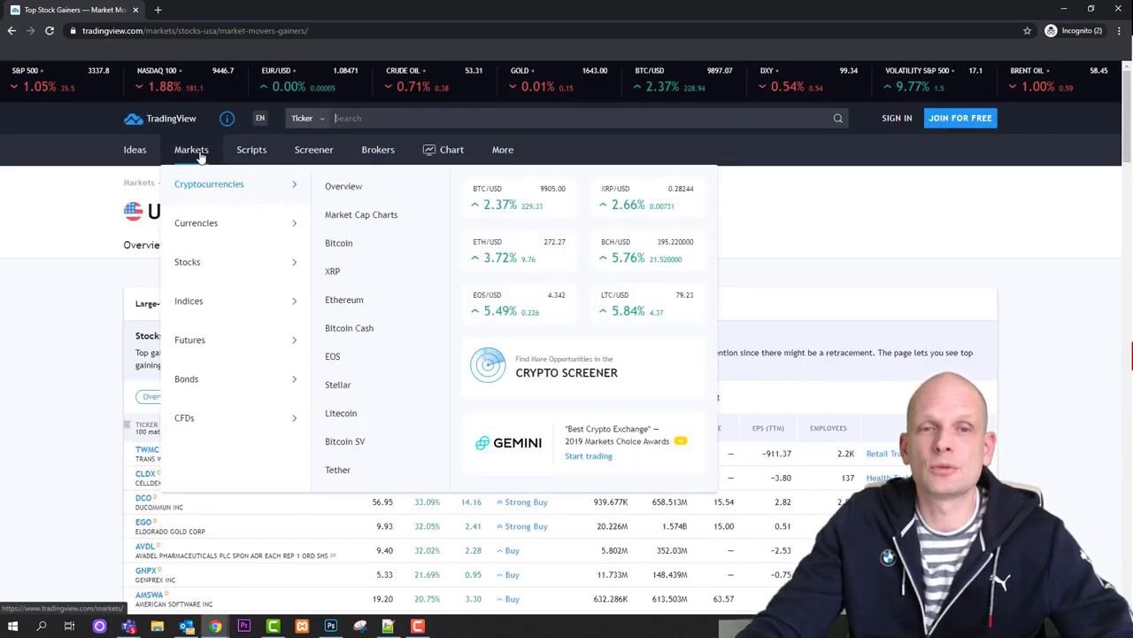
mouse_move(202, 262)
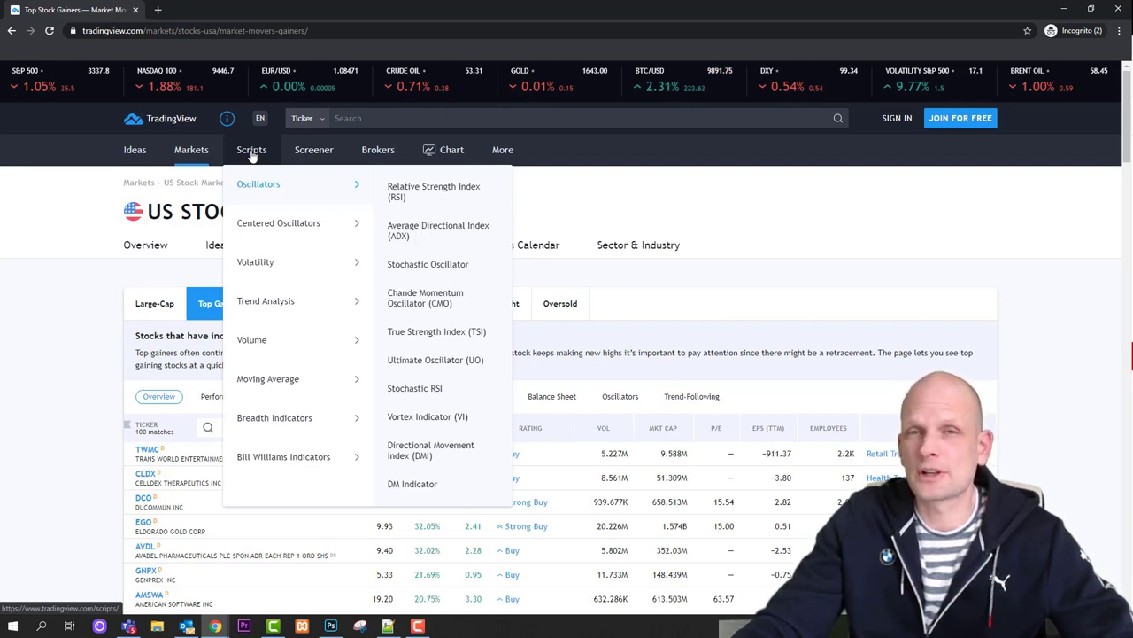
mouse_move(324, 156)
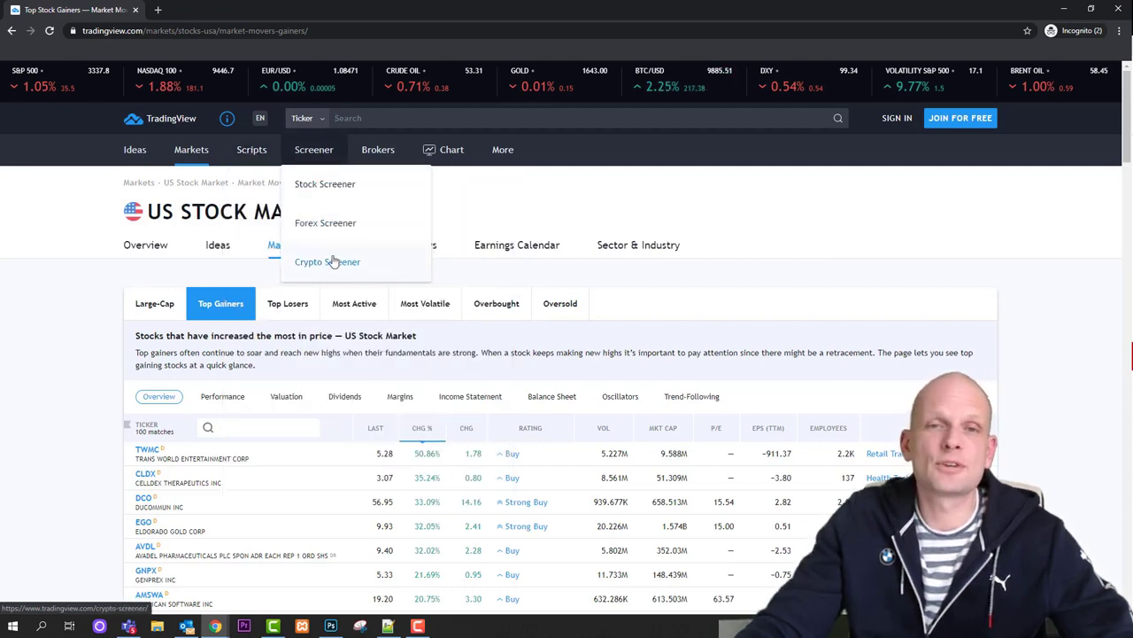
View the Top Brokers page and open the chart
click(372, 155)
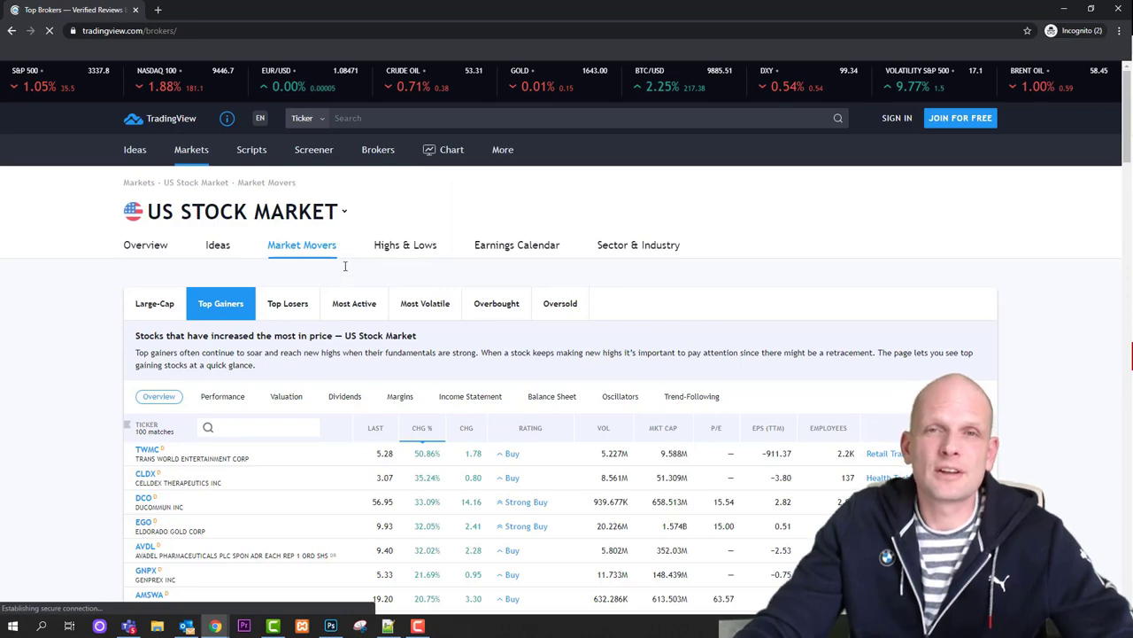
scroll(321, 354, down, 2)
scroll(321, 354, up, 3)
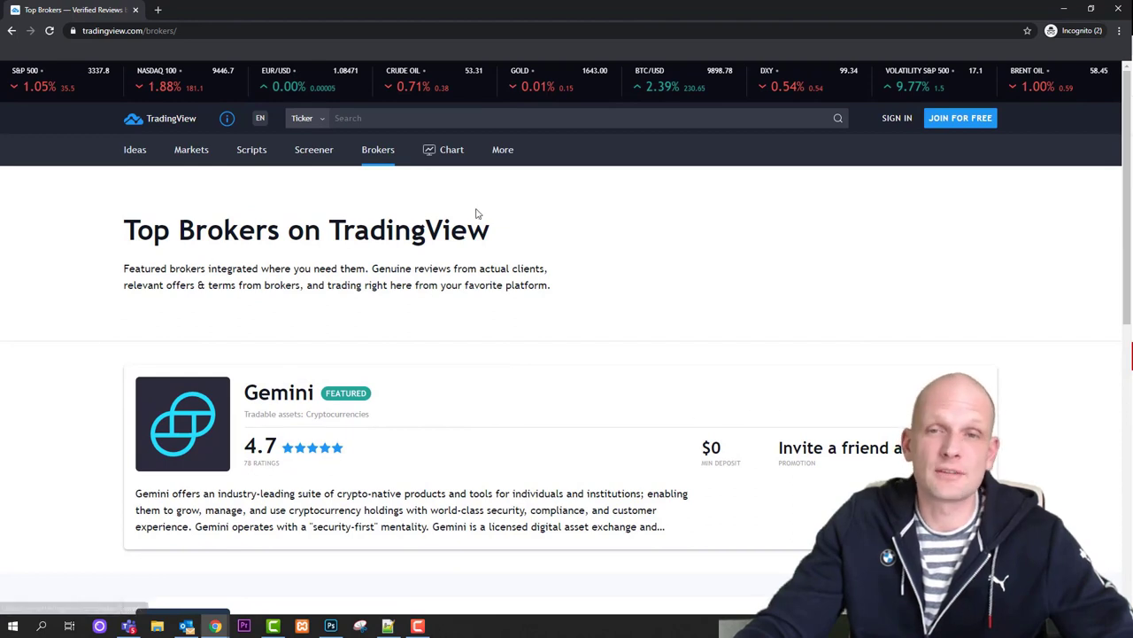
click(452, 150)
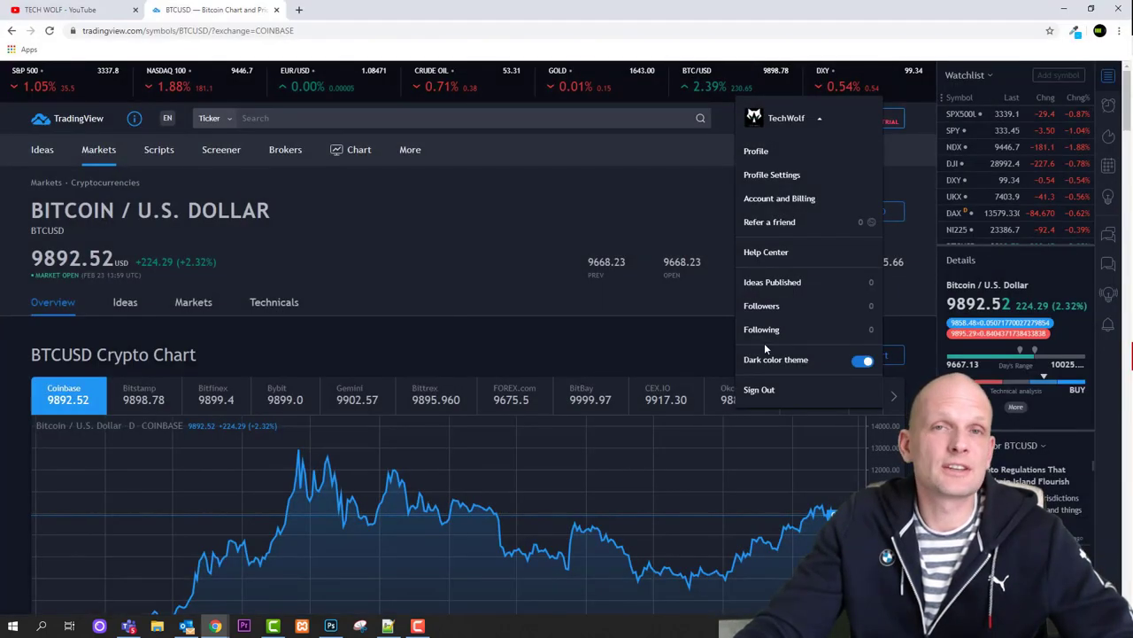
Open the signed-in account's profile page and show its settings
click(754, 151)
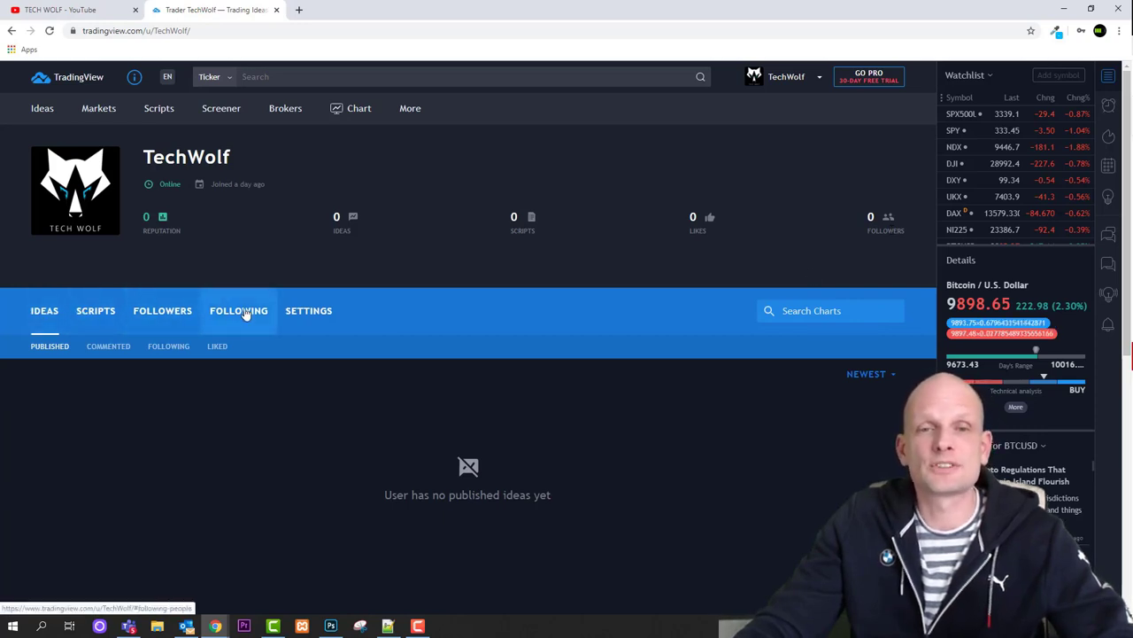
click(305, 312)
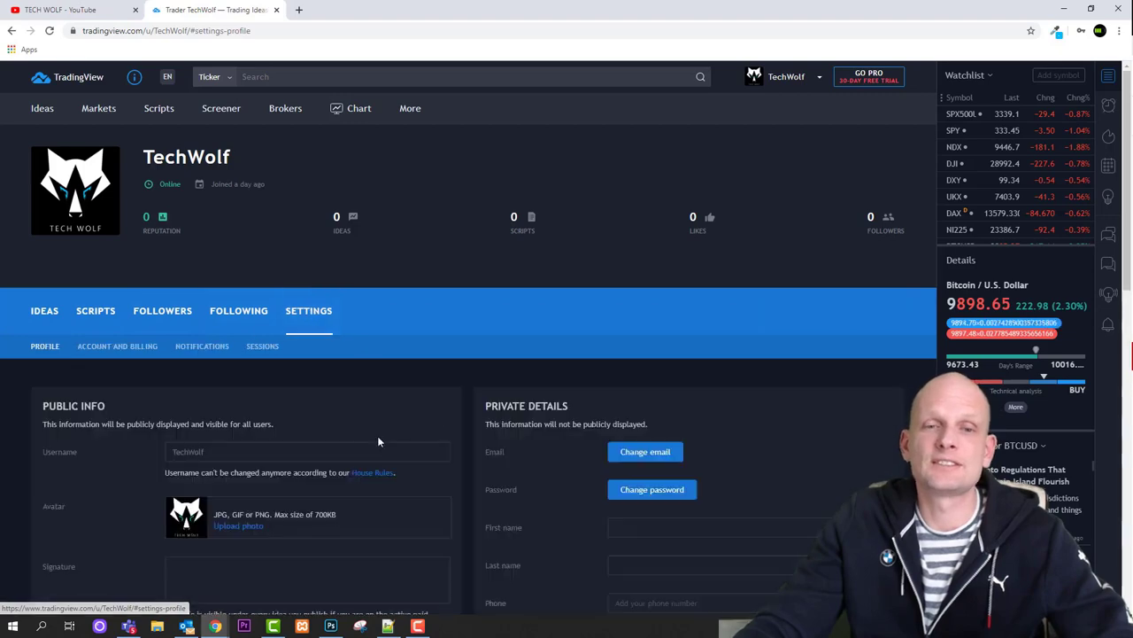
scroll(338, 354, down, 1)
scroll(328, 316, up, 1)
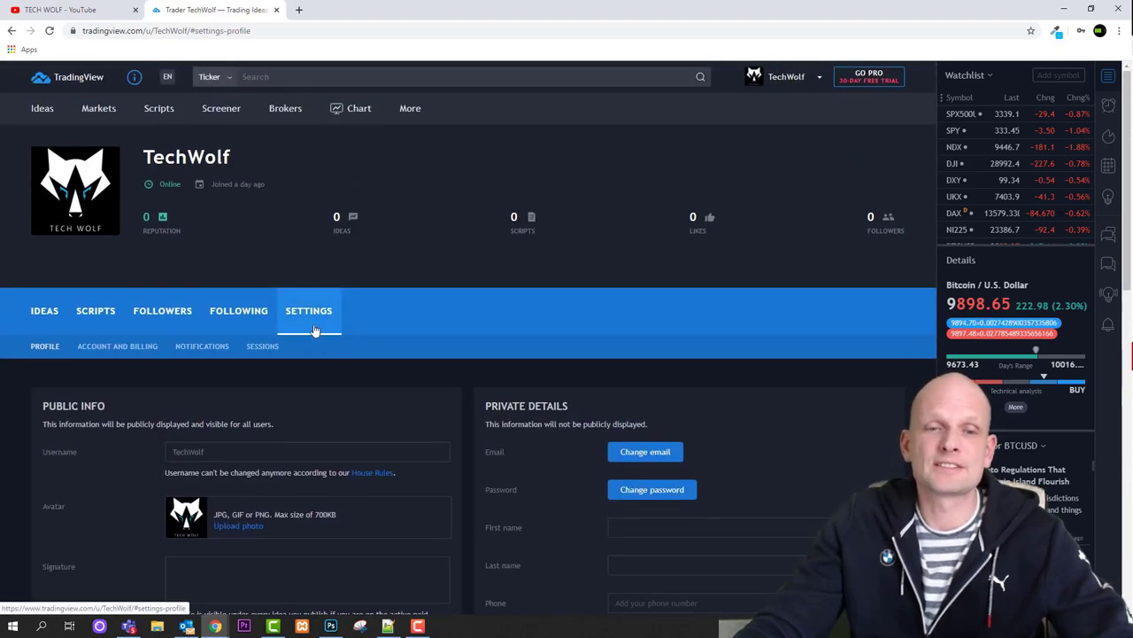
Review the public info and private details in the profile settings, highlighting the website address
scroll(355, 336, down, 3)
scroll(365, 345, down, 4)
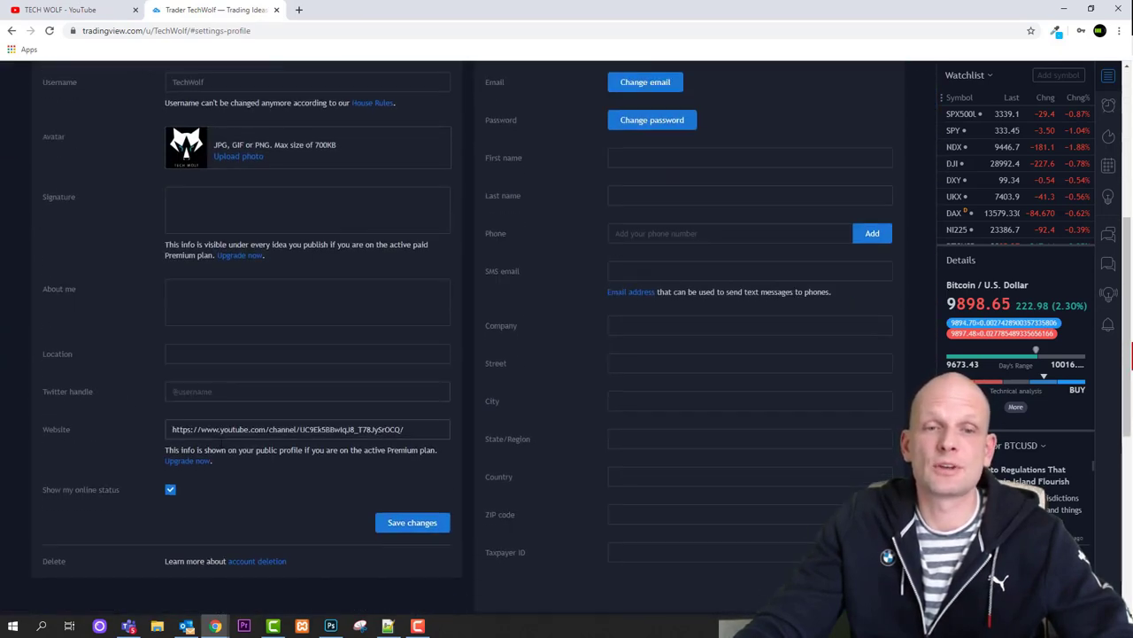
drag(170, 386, 434, 383)
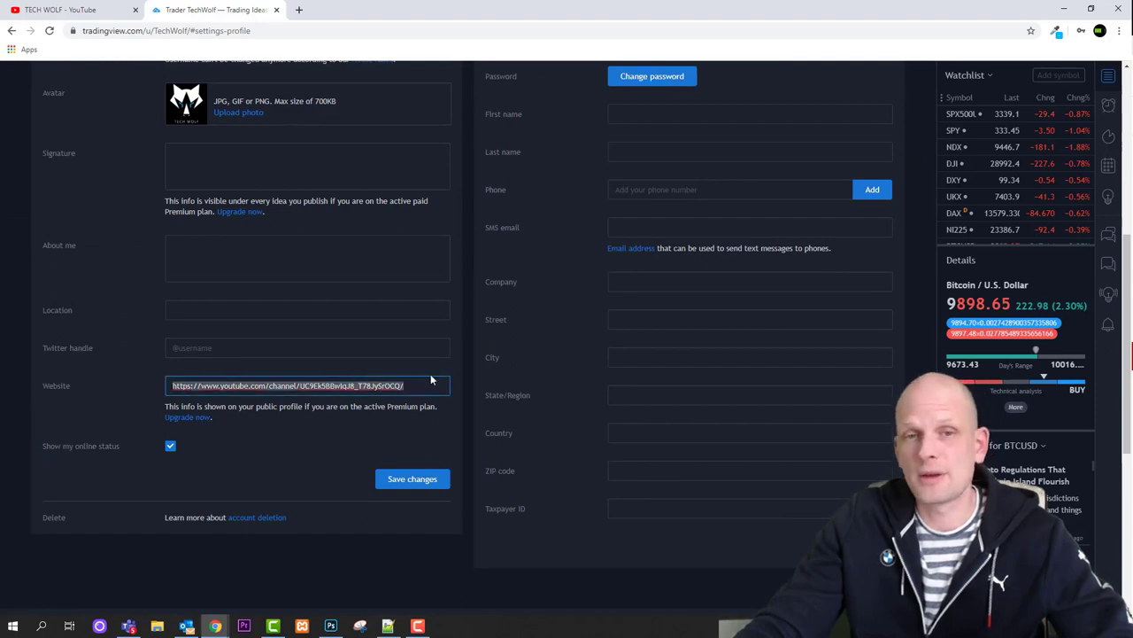
scroll(309, 278, up, 3)
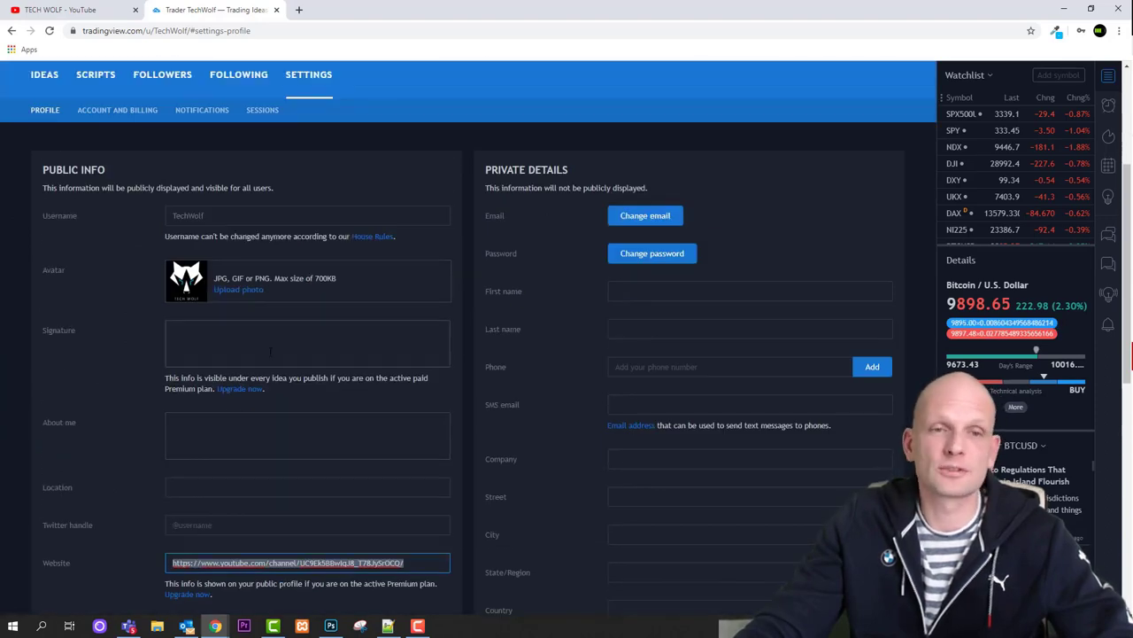
scroll(268, 314, up, 2)
scroll(271, 349, up, 2)
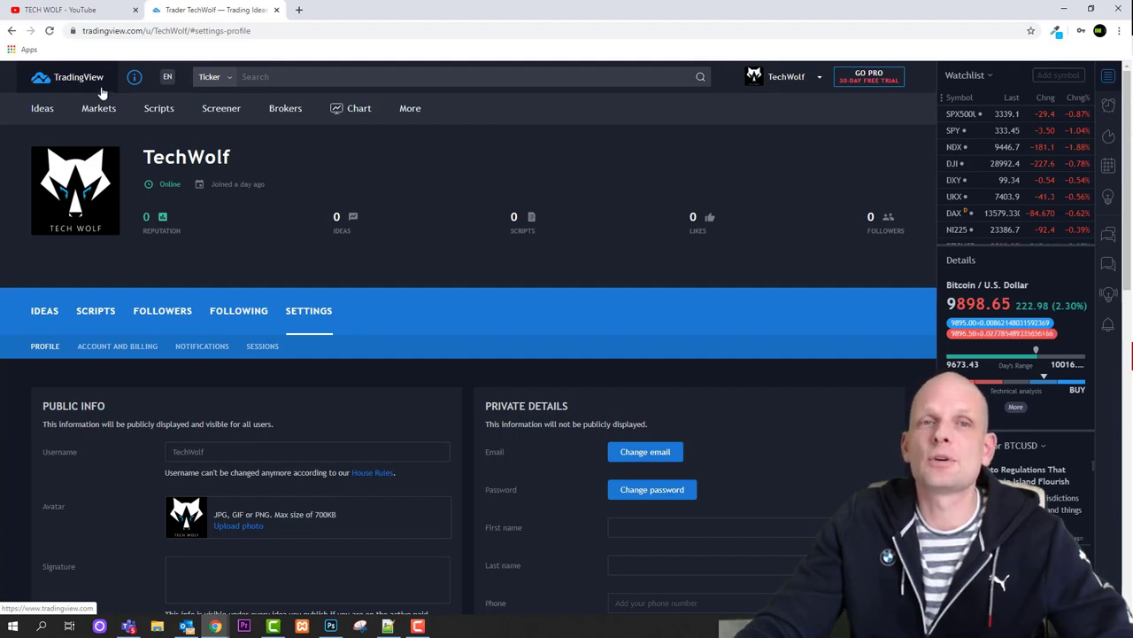
Return to the site's home page, search for "BTC USD" and open the Coinbase BTCUSD symbol page
click(71, 88)
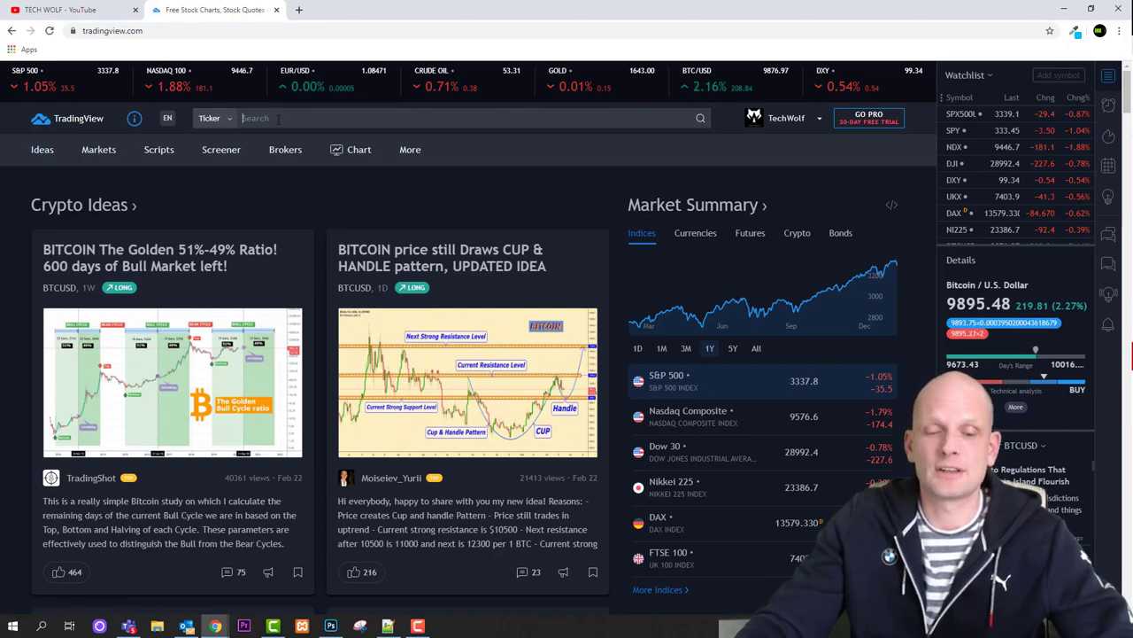
text(BTC USD)
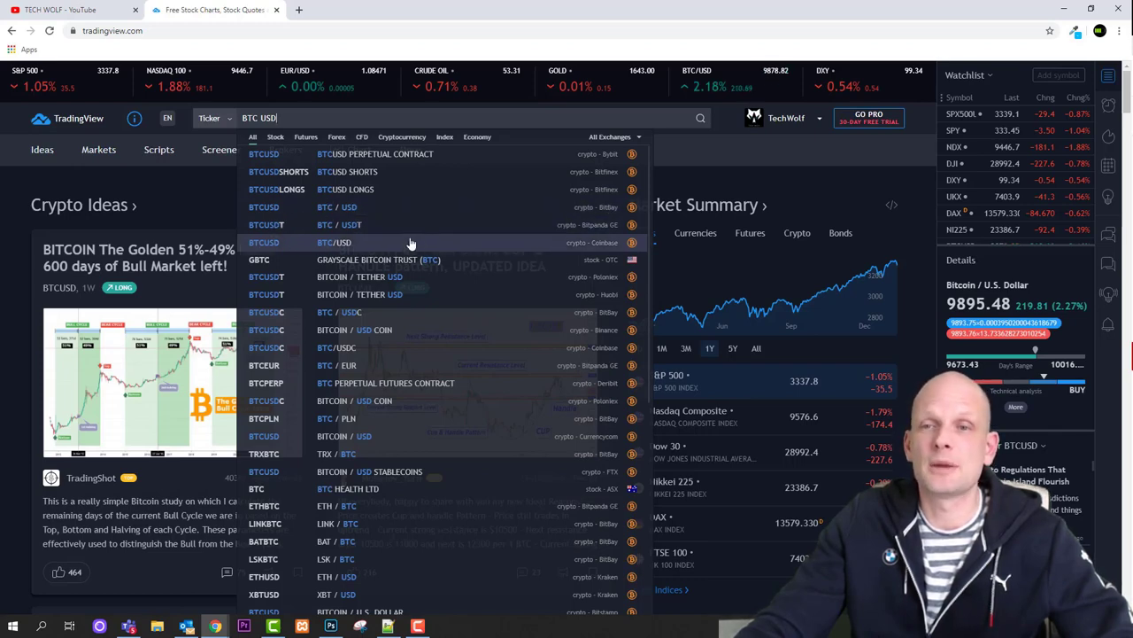
click(288, 249)
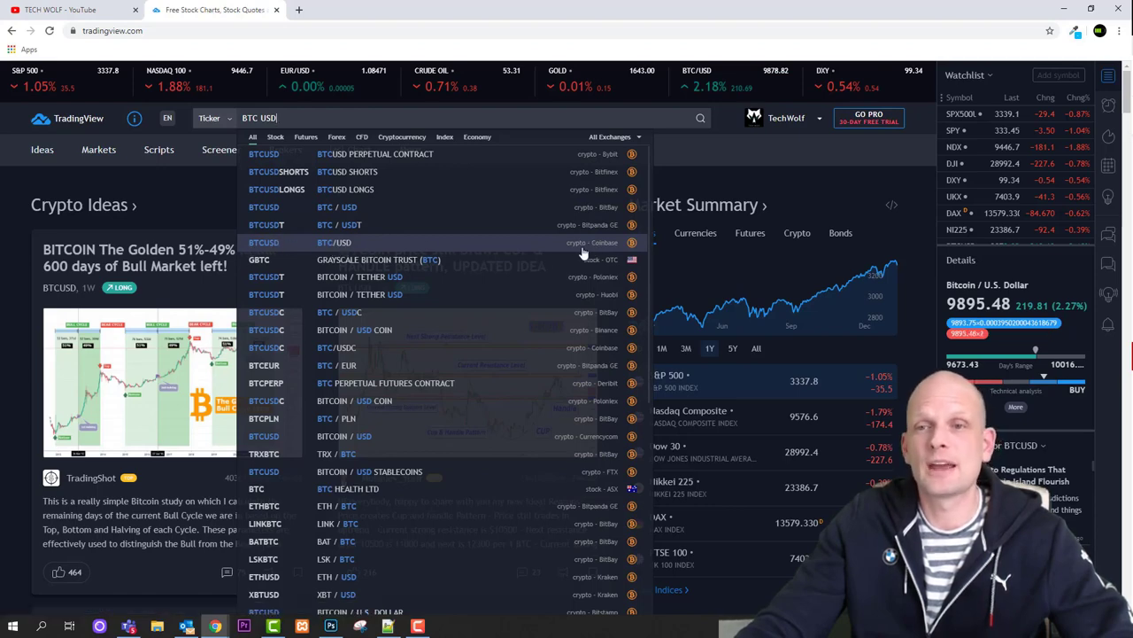
click(332, 245)
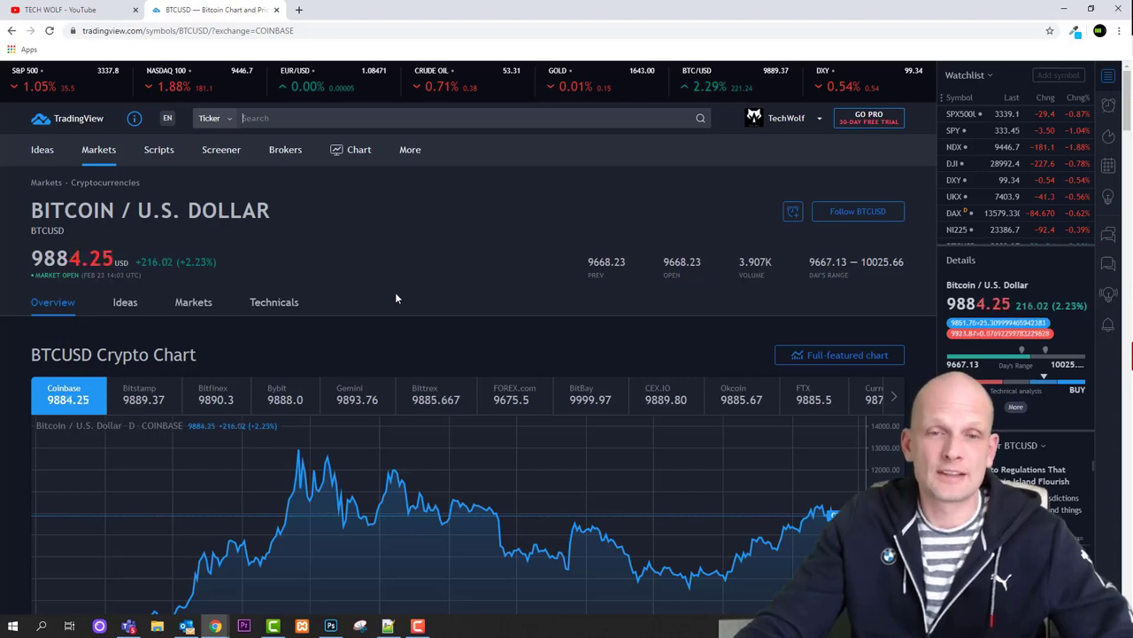
Look over the BTCUSD overview for Coinbase and open its full-featured chart
scroll(395, 292, down, 2)
scroll(395, 297, up, 2)
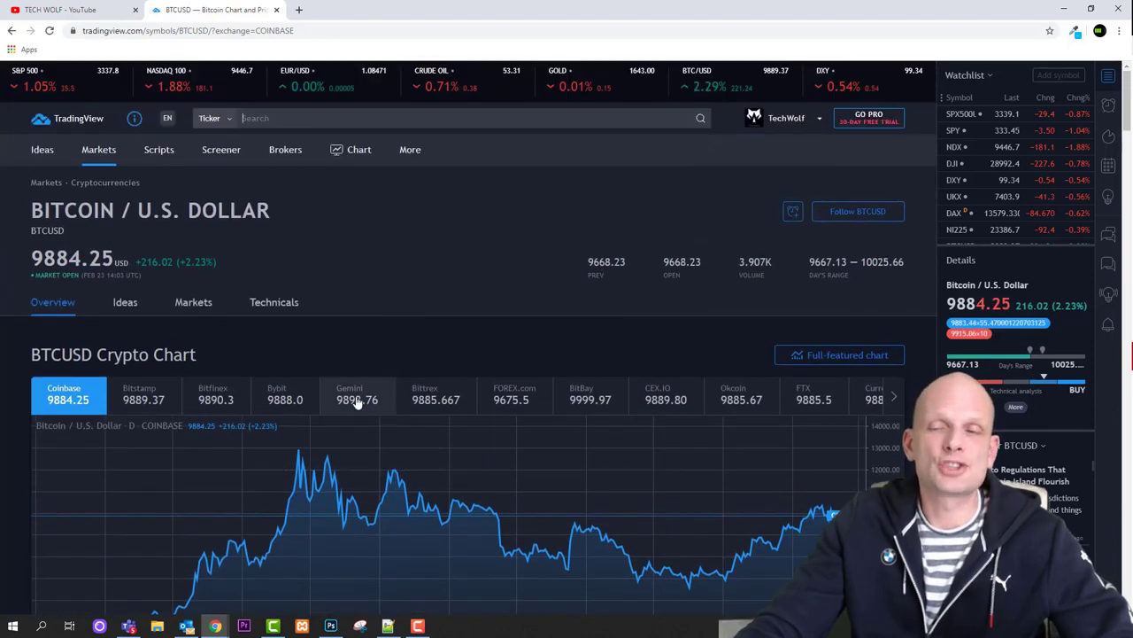
scroll(528, 353, down, 2)
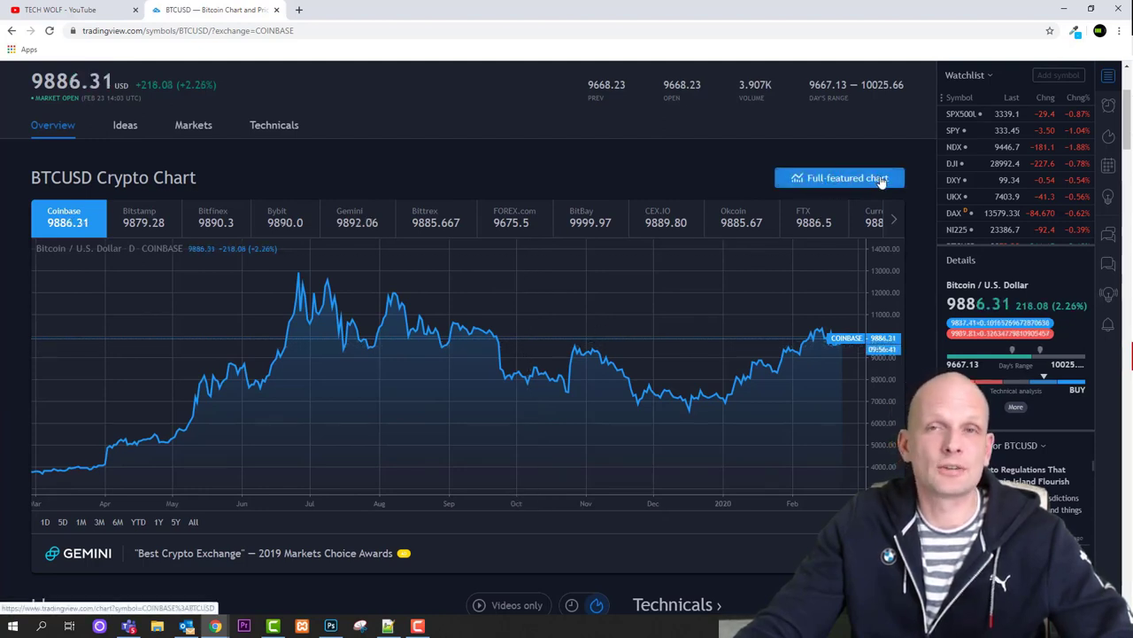
click(832, 186)
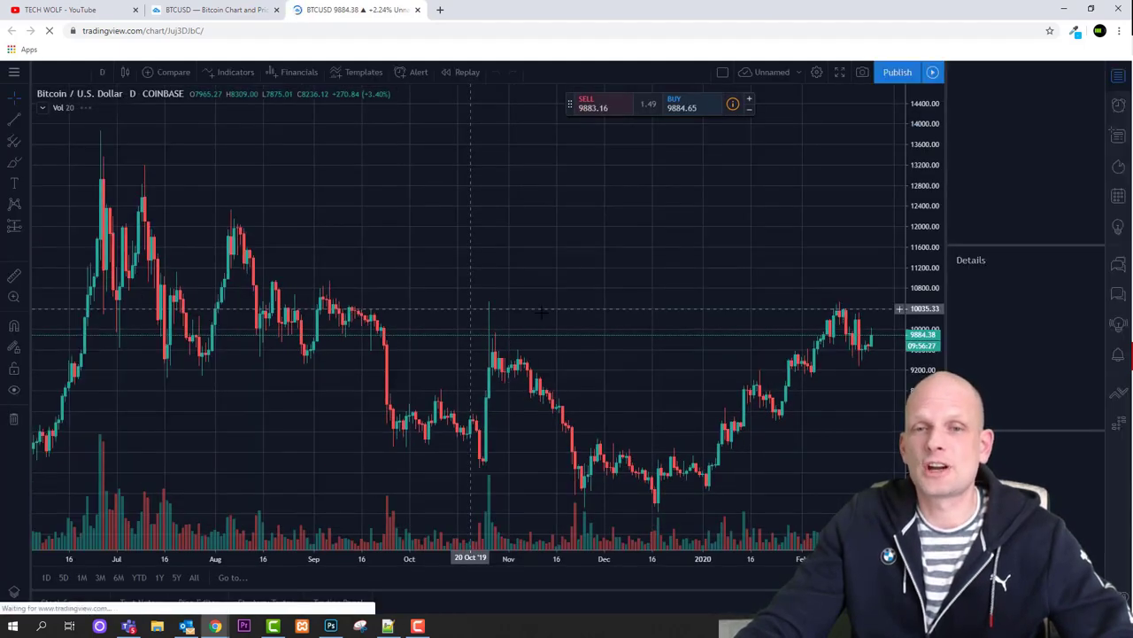
Examine the daily Bitcoin / U.S. Dollar candles at different zoom levels, covering recent months and the latest weeks
scroll(494, 306, up, 1)
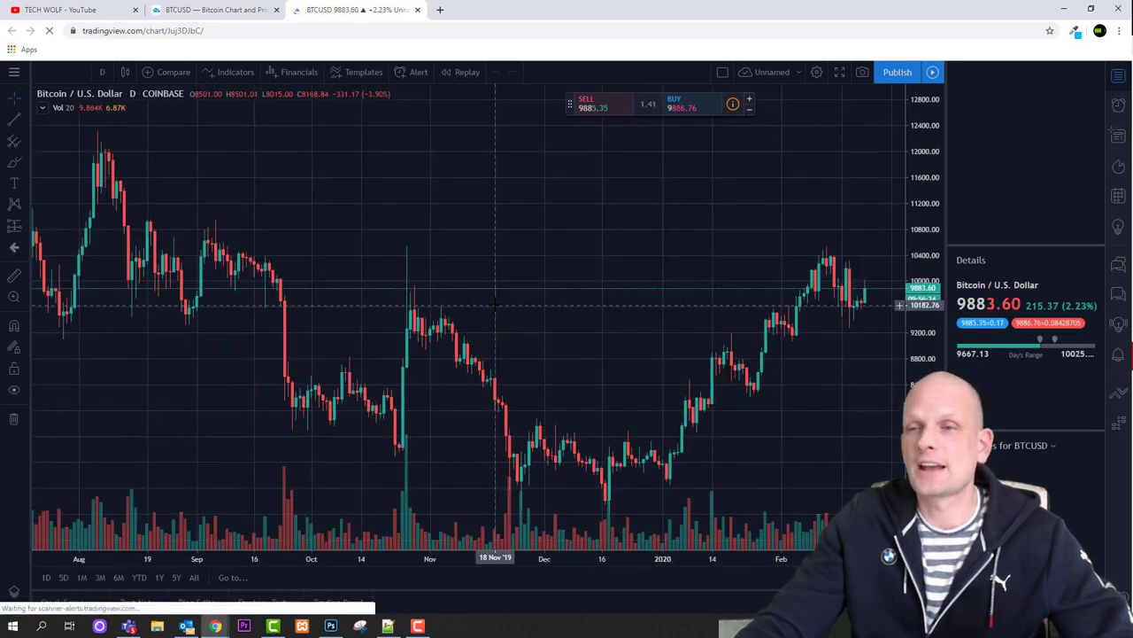
scroll(494, 305, up, 1)
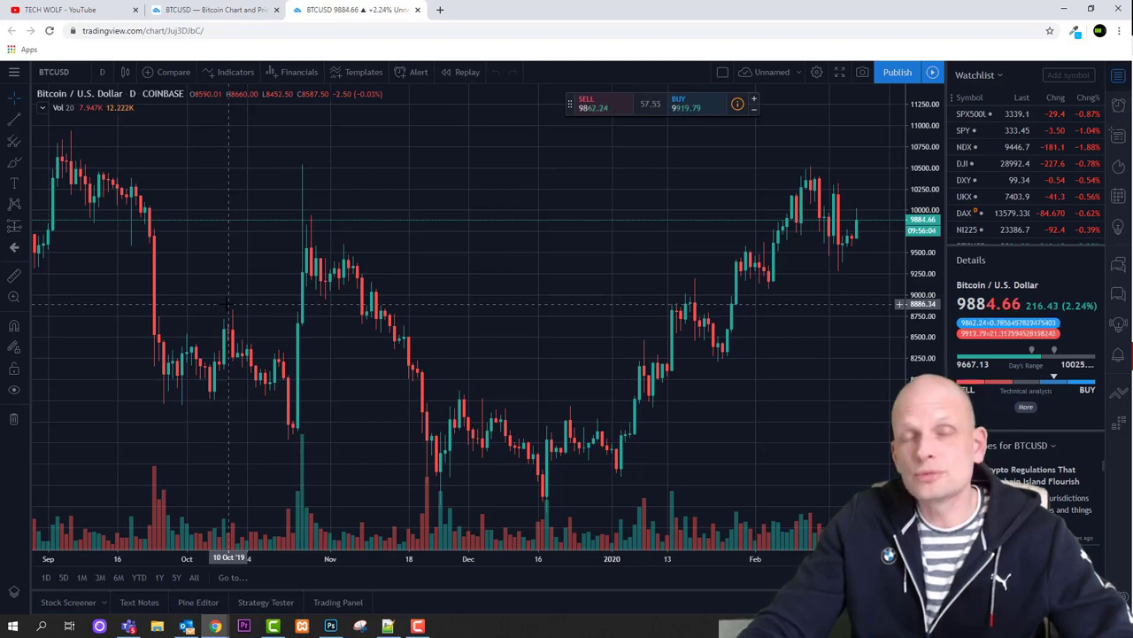
scroll(331, 323, up, 3)
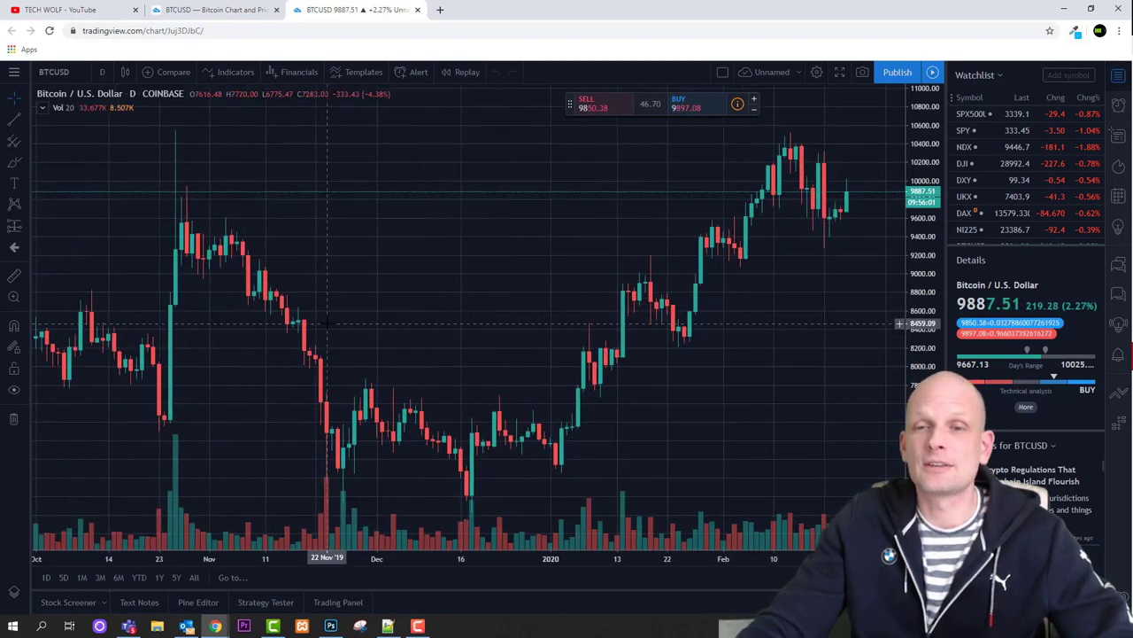
scroll(330, 323, up, 2)
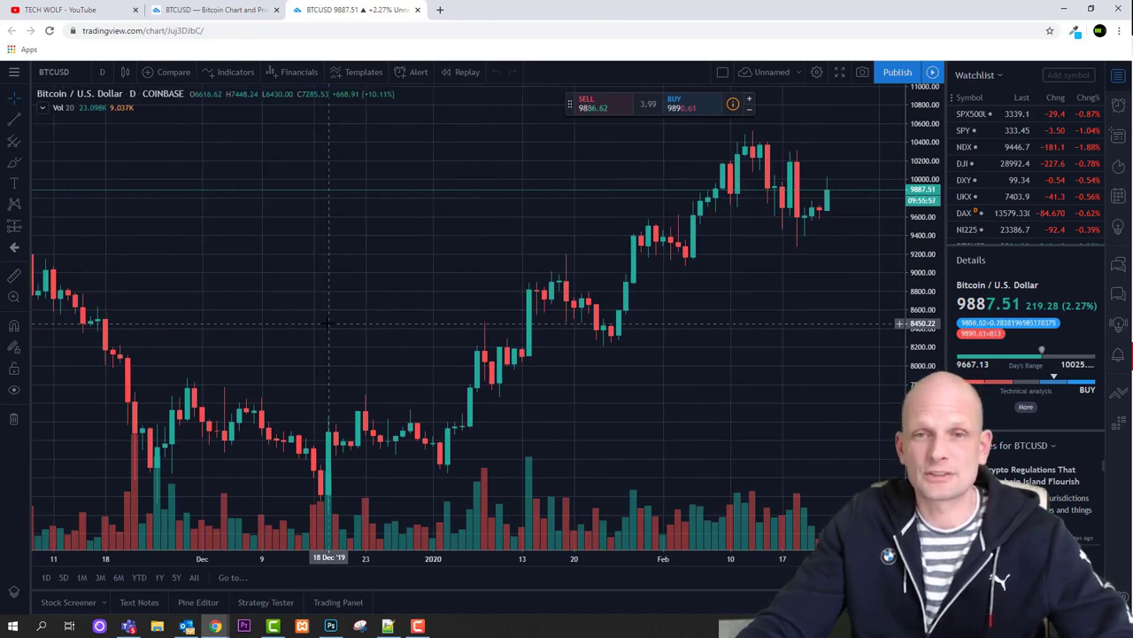
scroll(330, 324, up, 1)
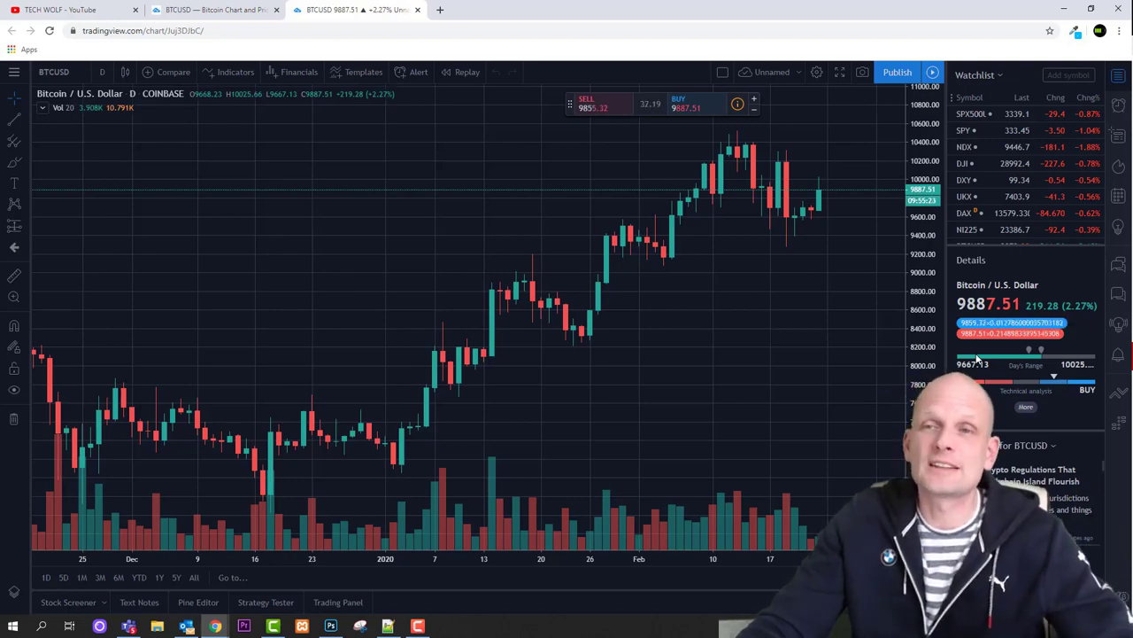
scroll(611, 351, down, 2)
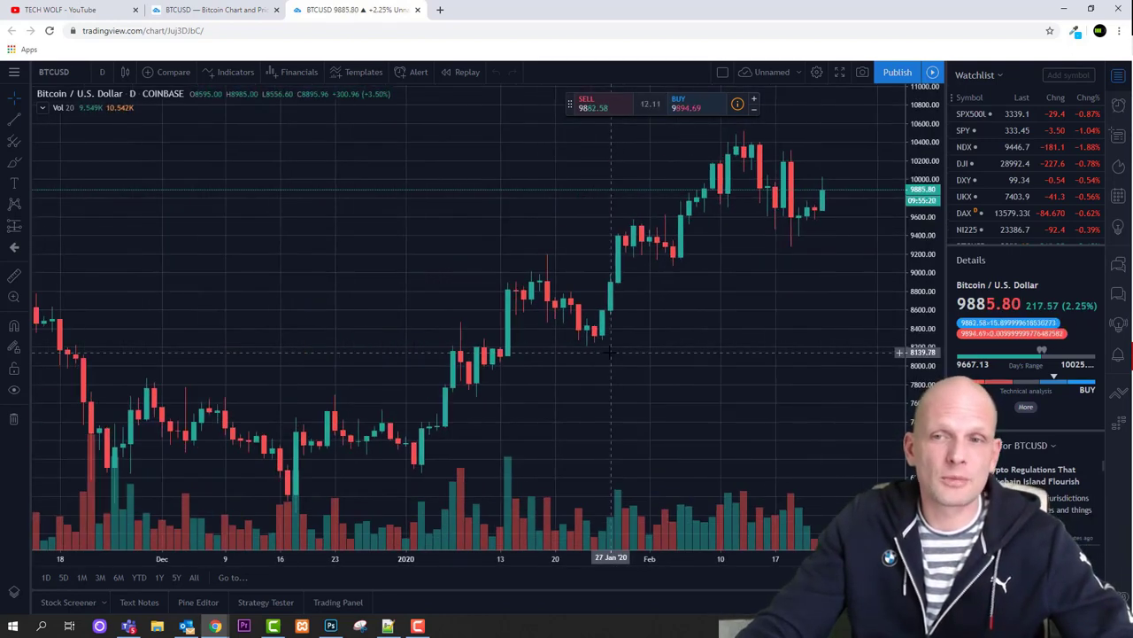
scroll(611, 351, up, 4)
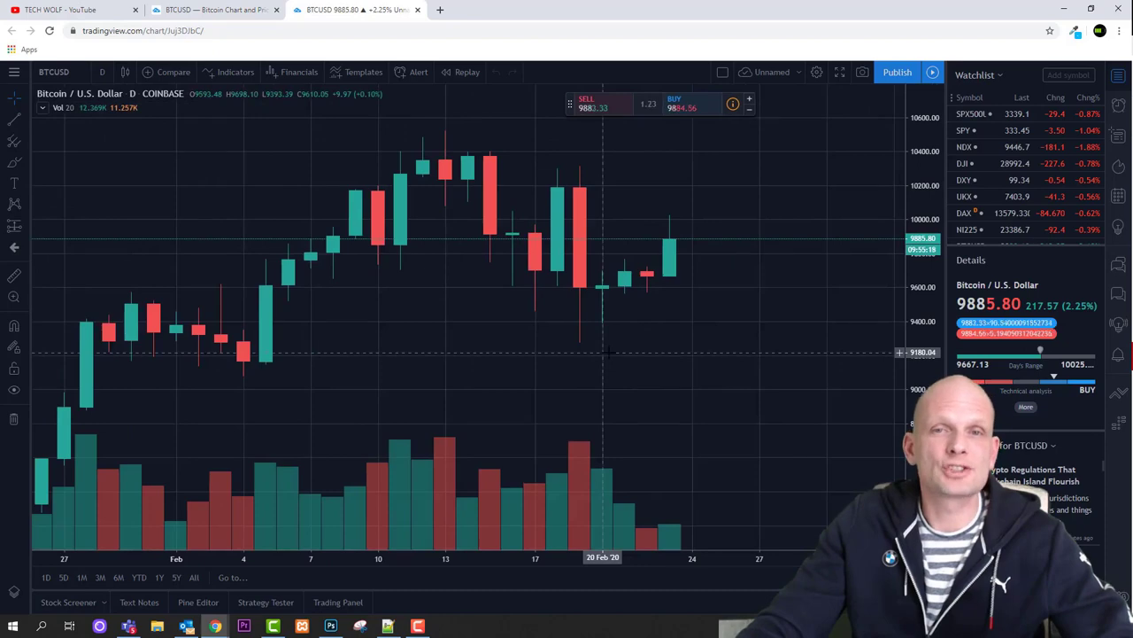
scroll(605, 351, down, 5)
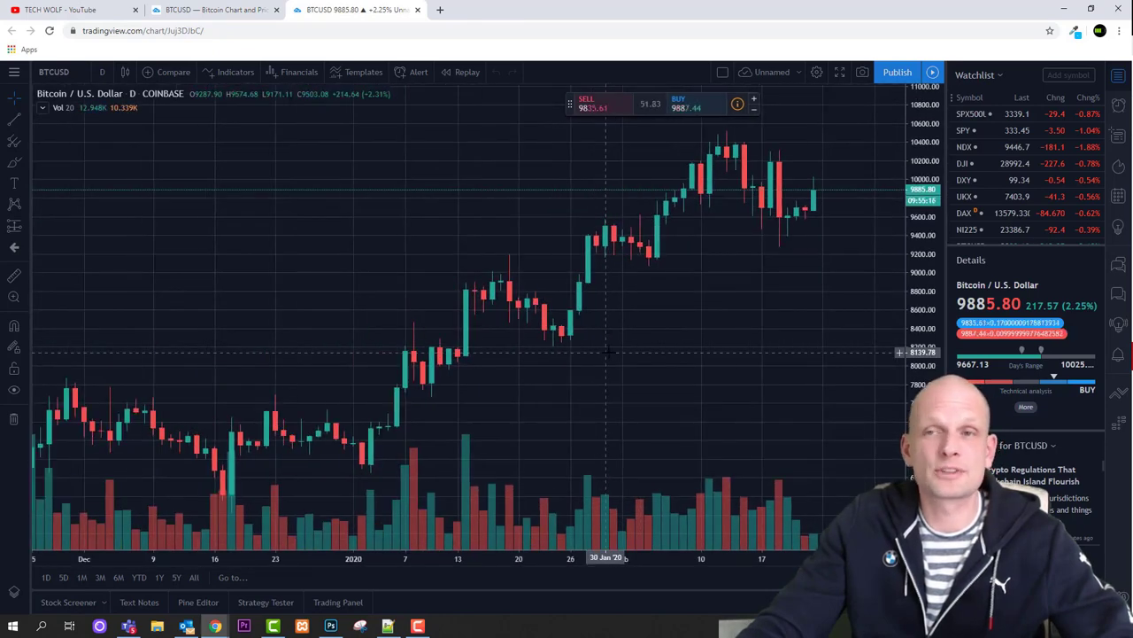
scroll(611, 352, down, 1)
scroll(610, 352, up, 1)
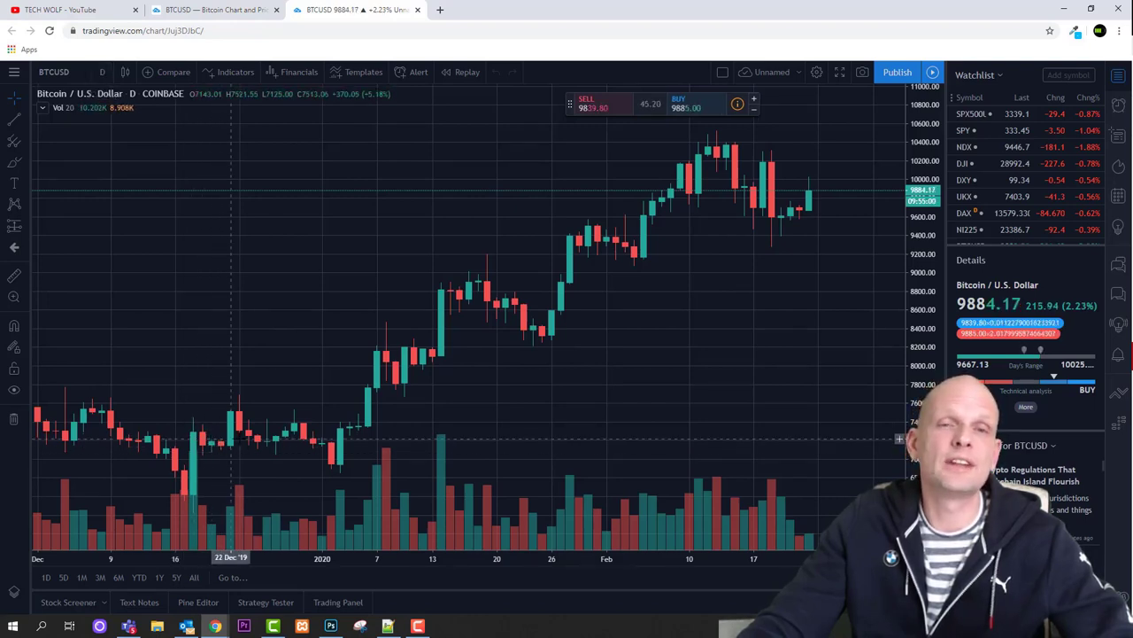
Change the BTCUSD chart interval to 5 minutes
click(102, 71)
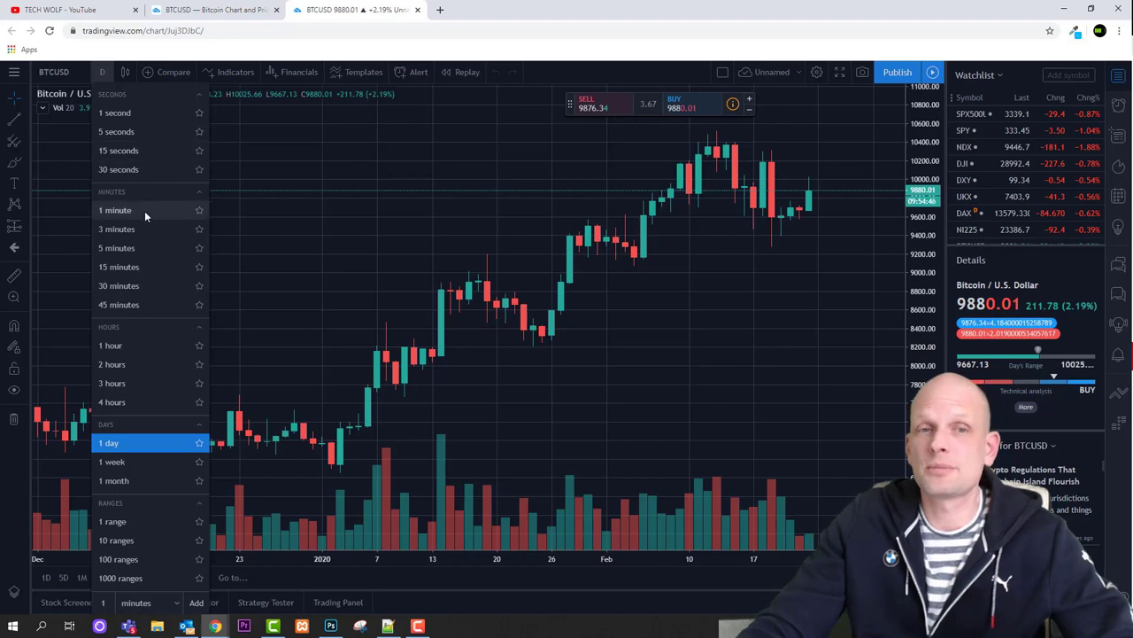
click(145, 254)
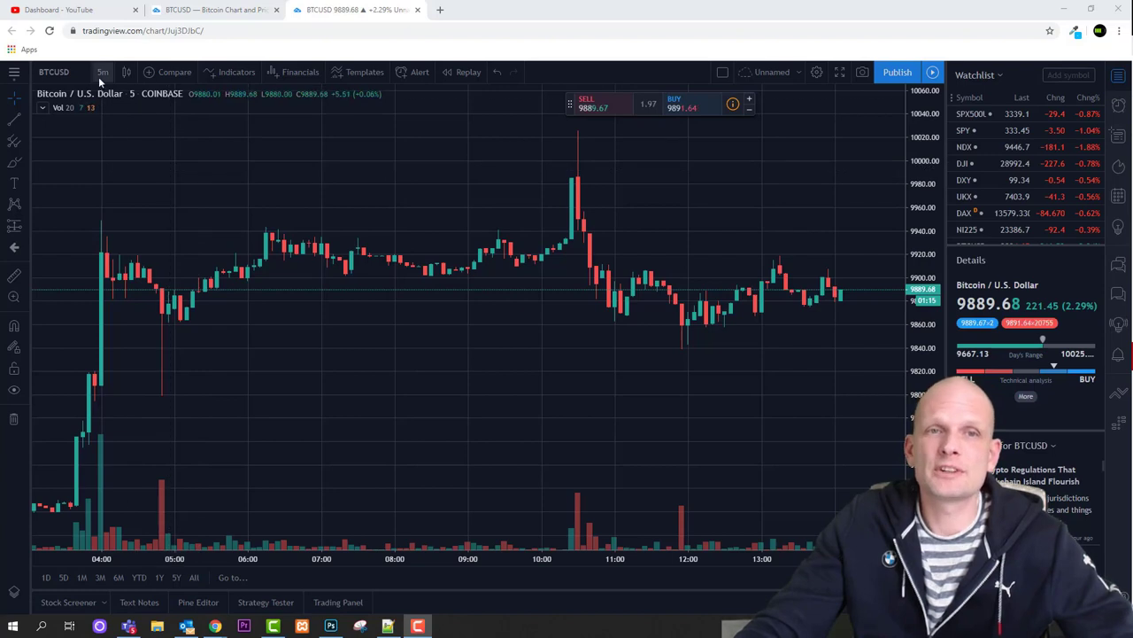
key(alt+Tab)
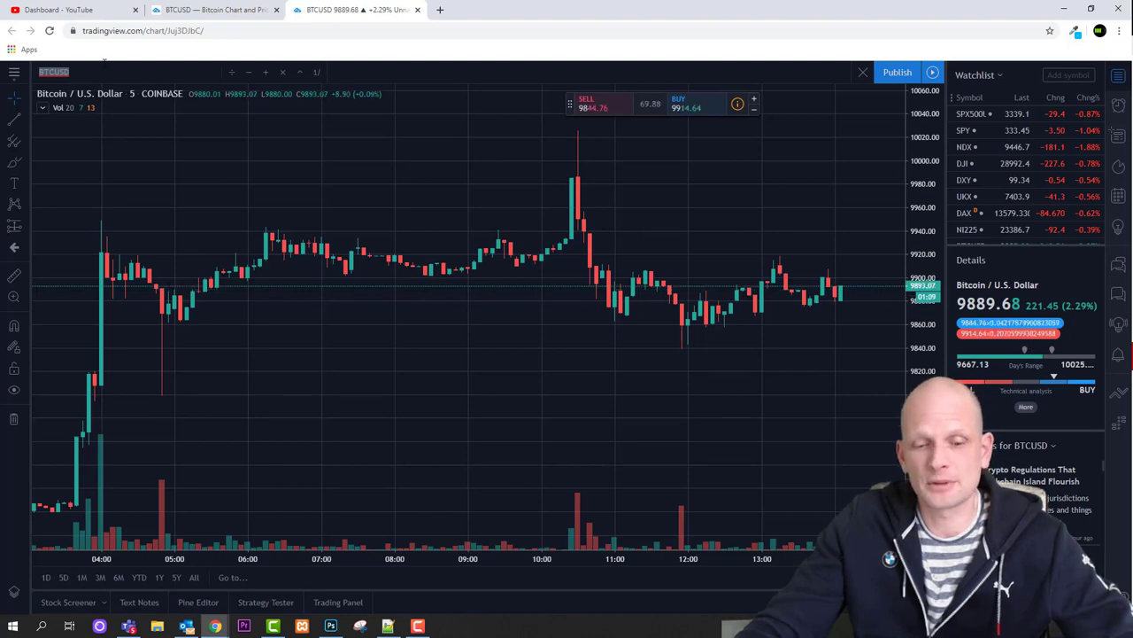
Search for the symbol "TESLA" and load the NASDAQ-listed TSLA stock into the chart
text(T)
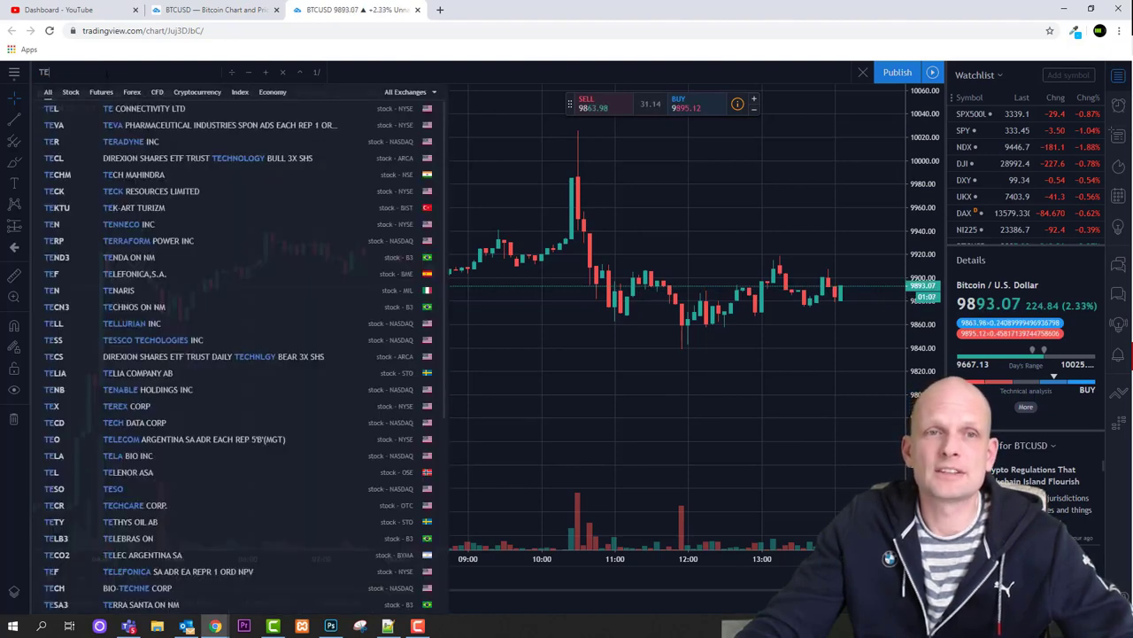
text(ESLA)
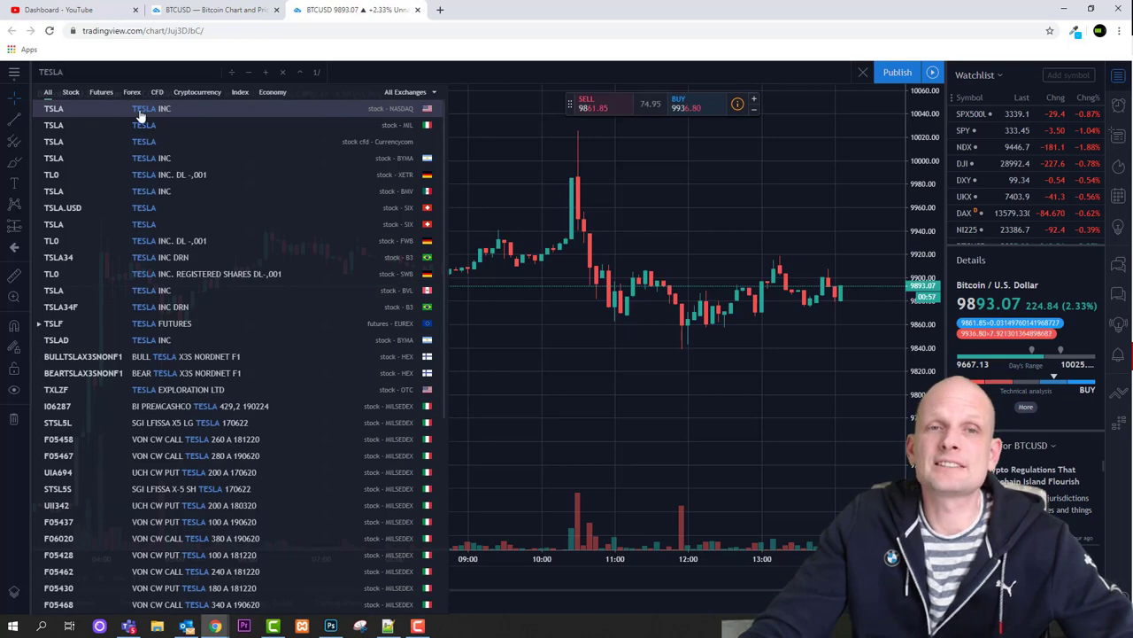
click(77, 113)
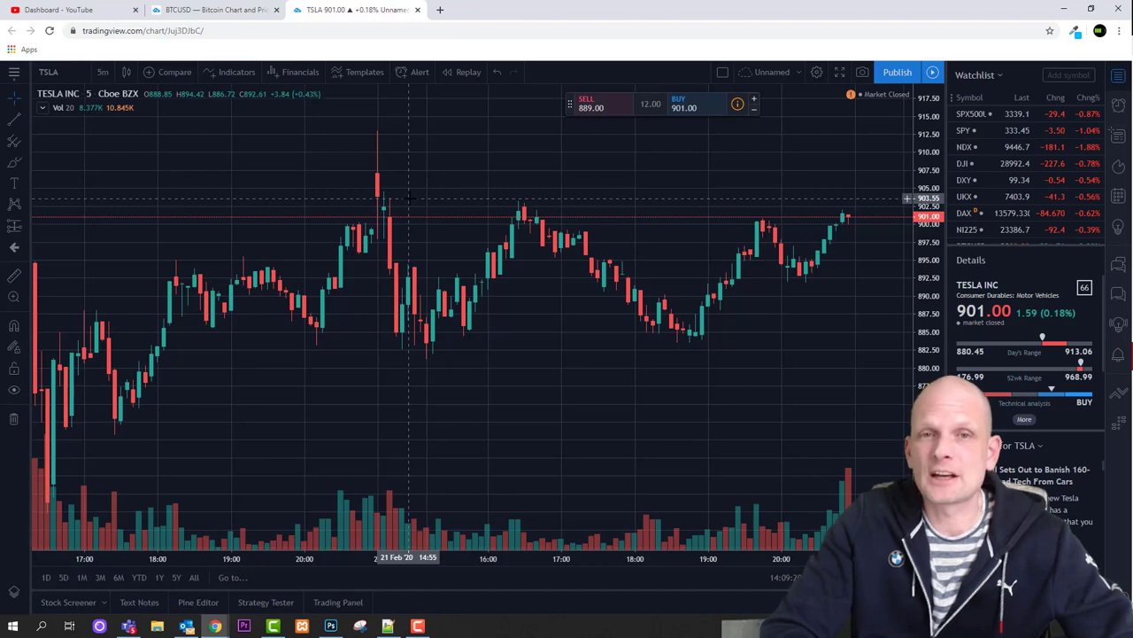
Search for "BTC USD" and load the Coinbase BTCUSD symbol into the chart
text(BT)
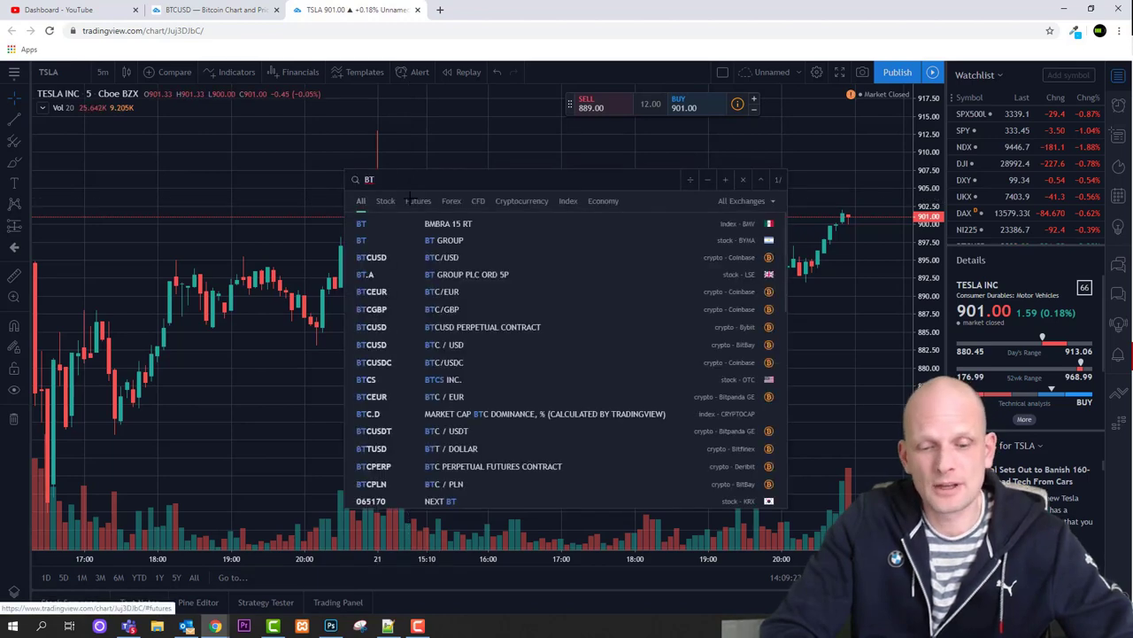
text(C)
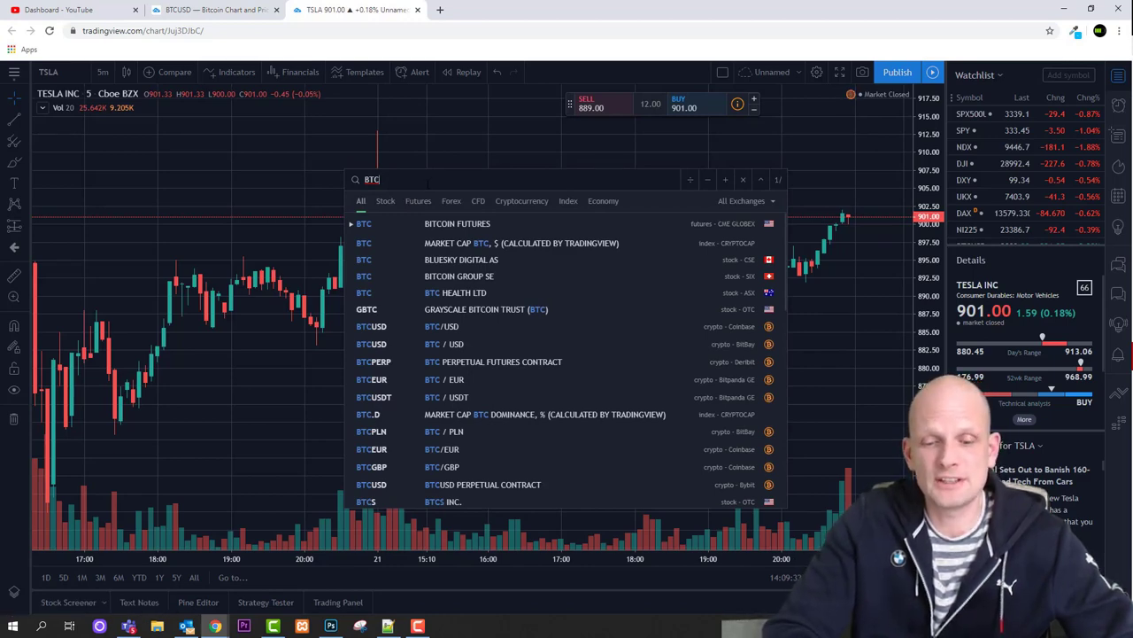
text(USD)
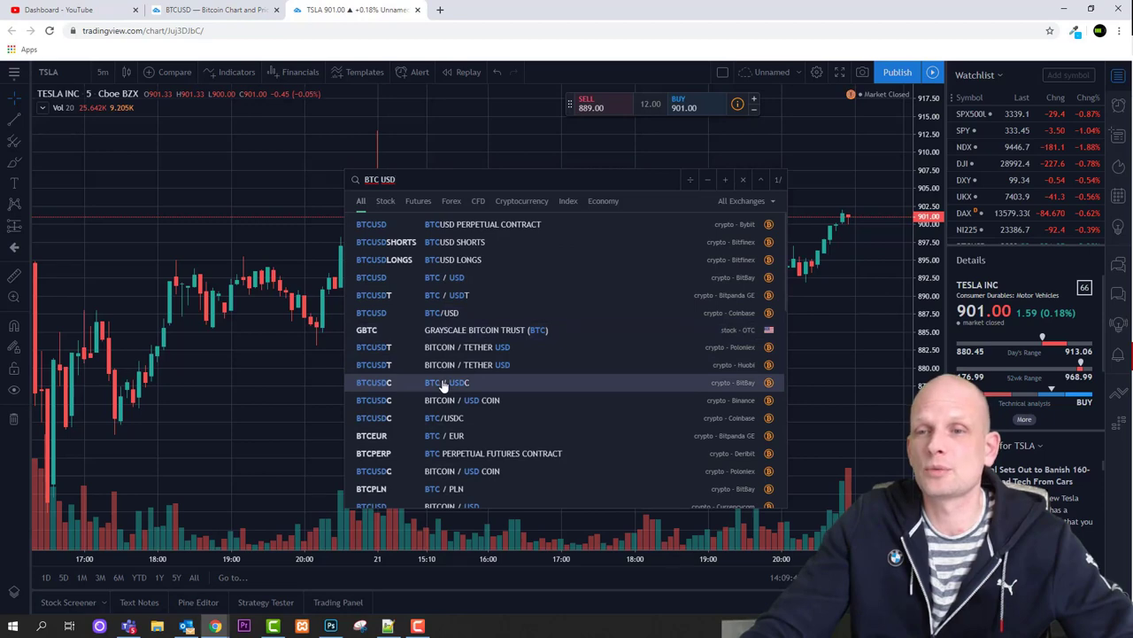
click(455, 317)
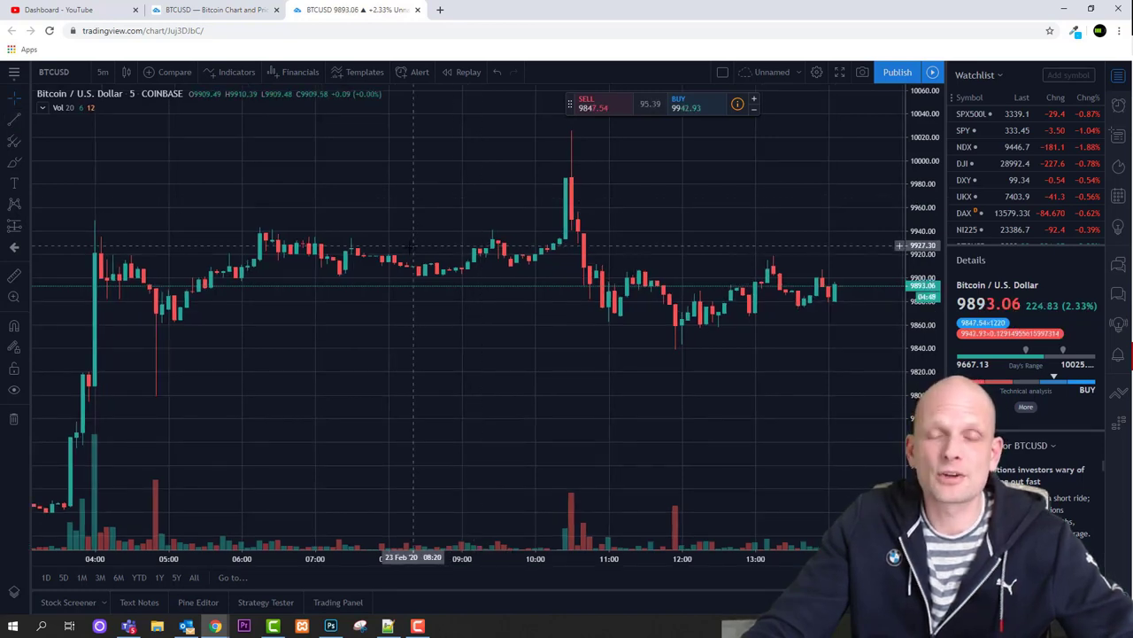
Try the Arrow cursor on the chart and switch back to the Cross cursor
click(21, 102)
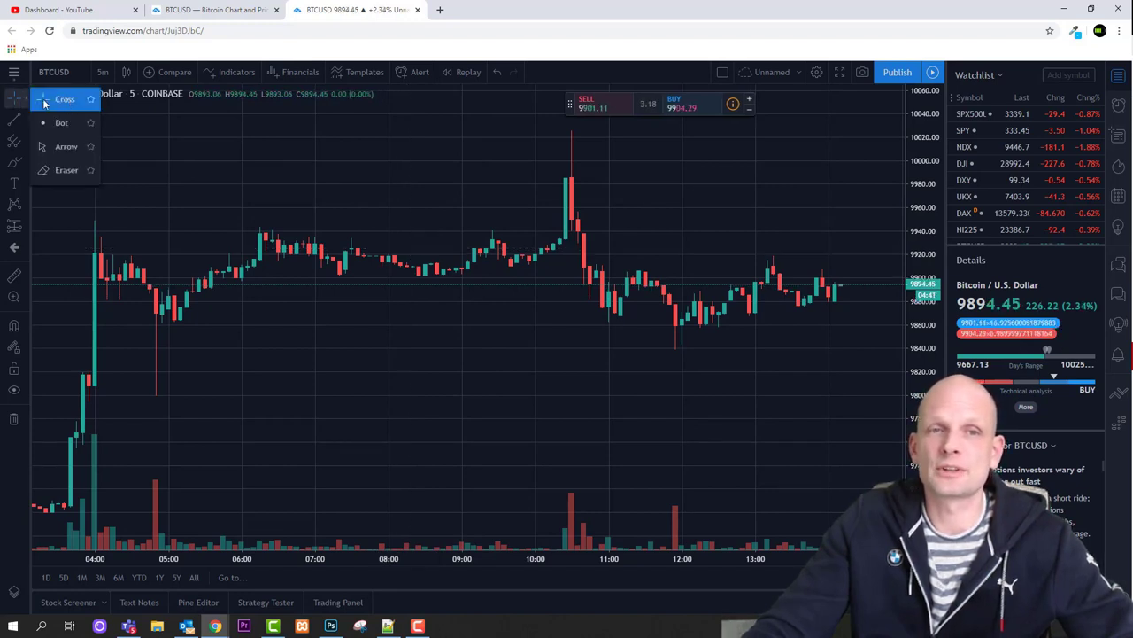
click(61, 147)
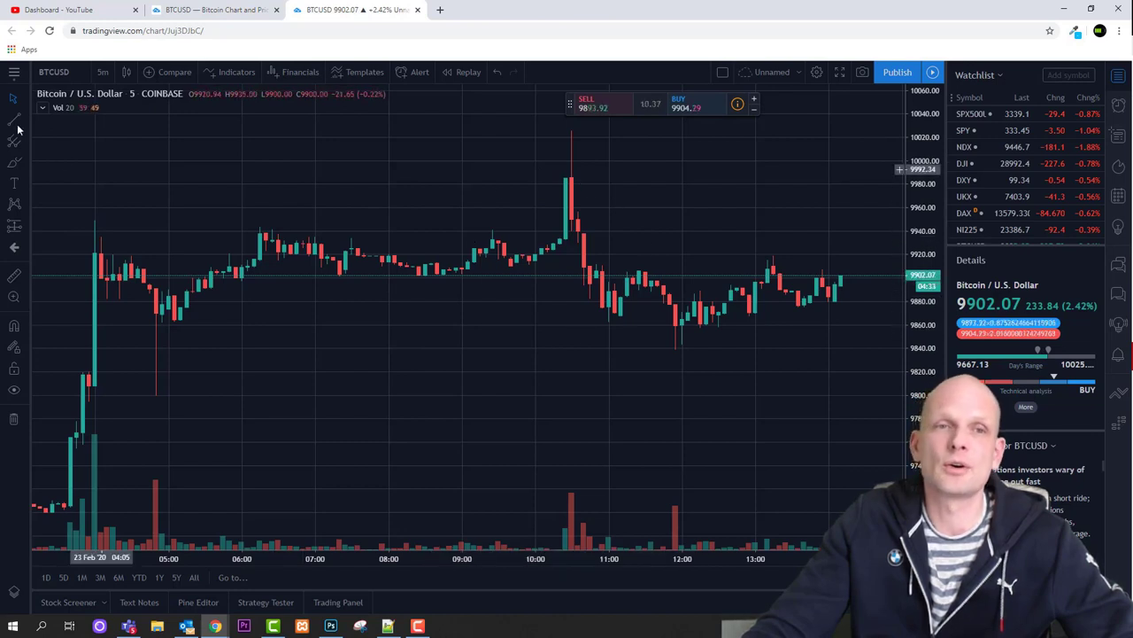
click(28, 99)
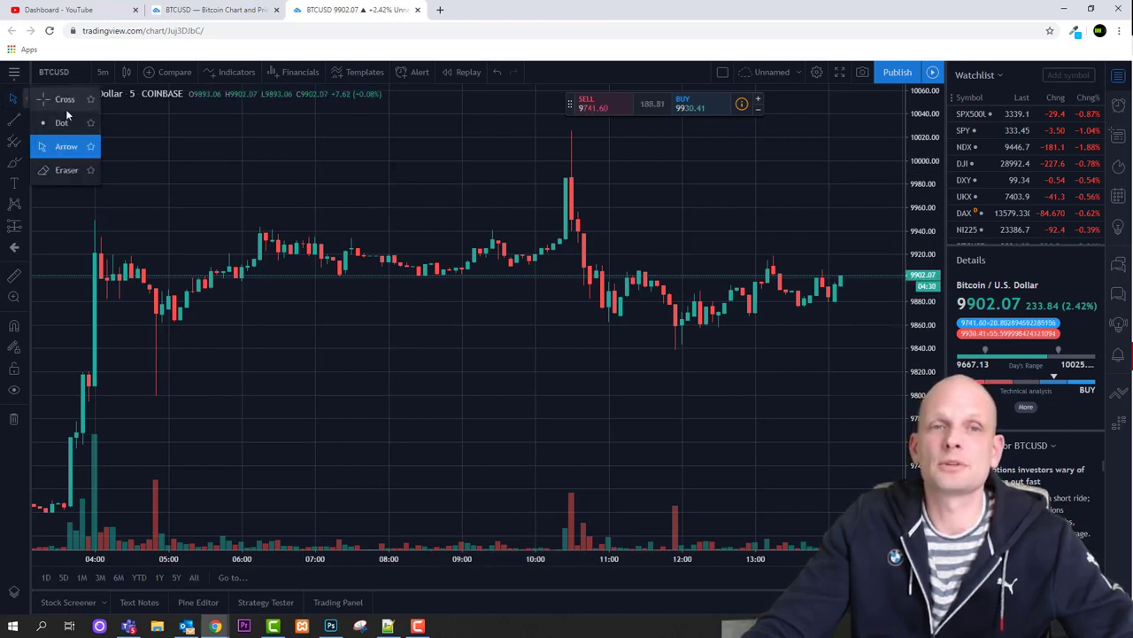
click(65, 99)
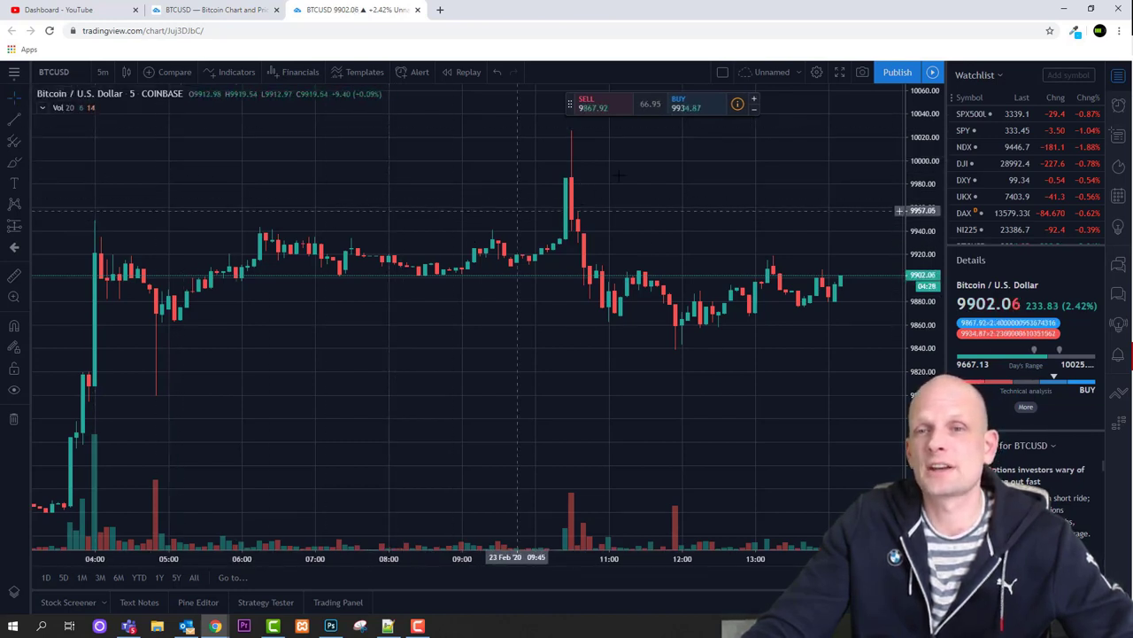
Look through the trend line tools and draw a horizontal line at about 9860 on the BTCUSD chart, leaving it deselected
click(16, 123)
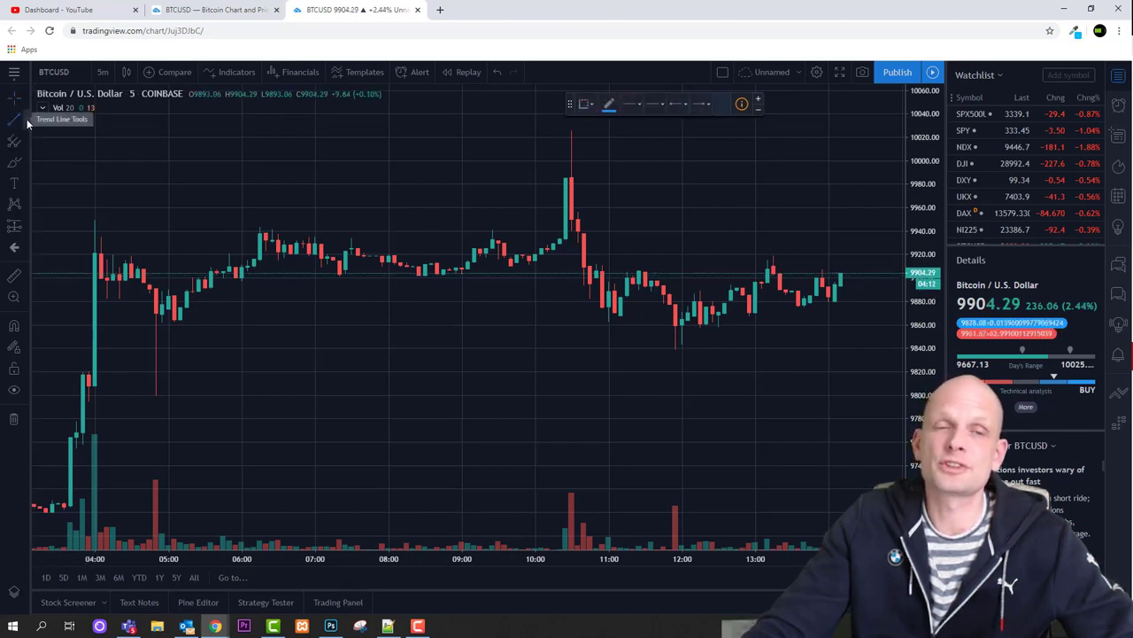
click(27, 120)
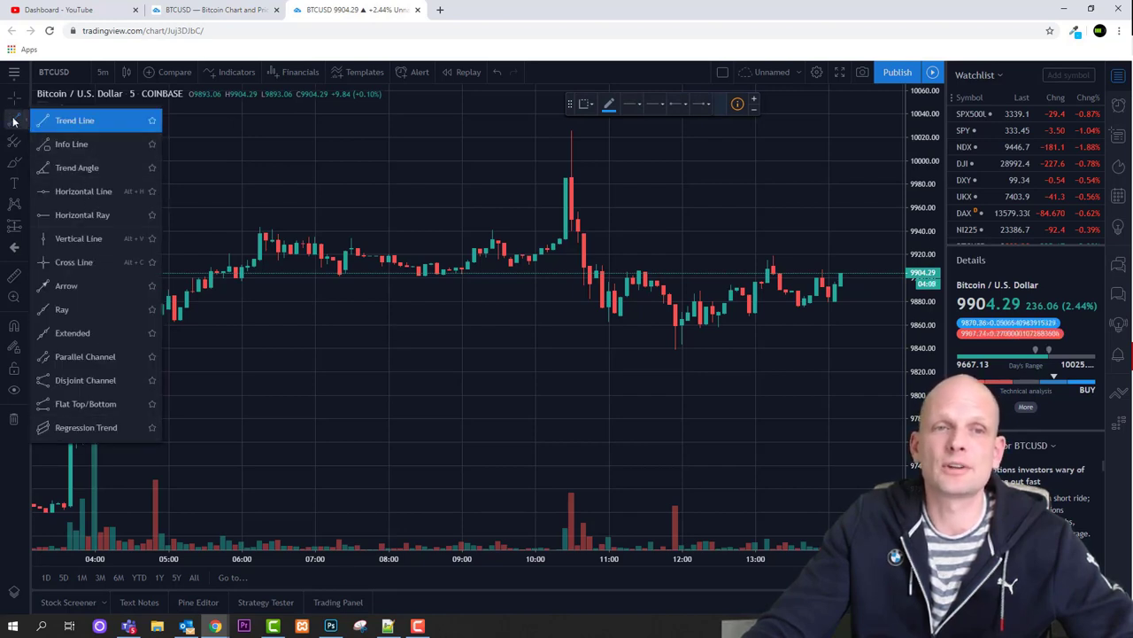
click(68, 189)
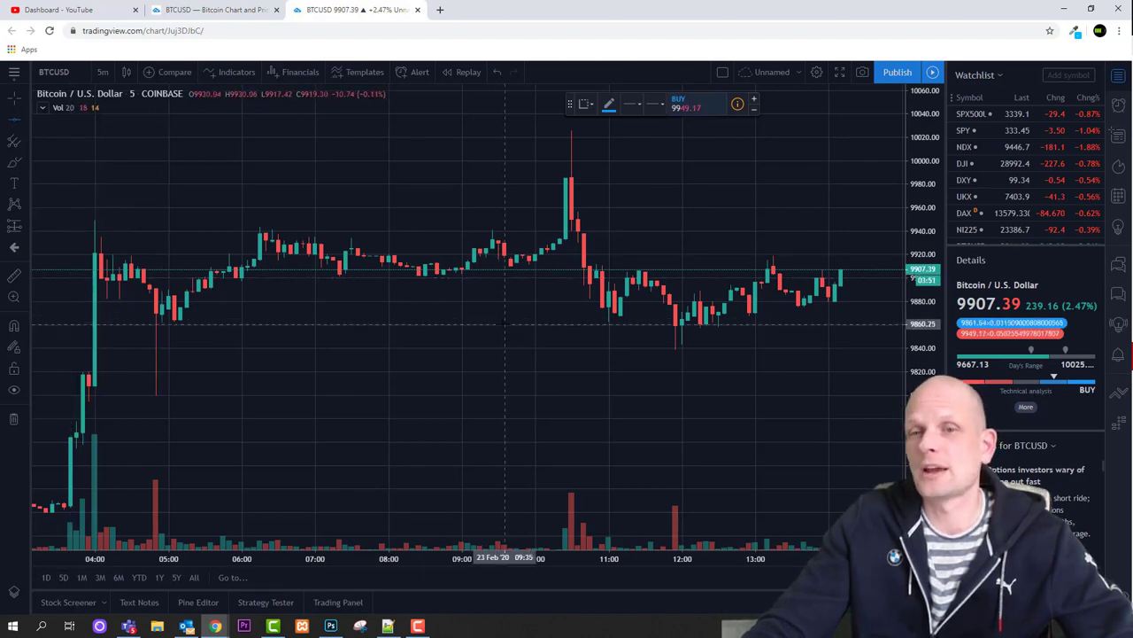
click(468, 324)
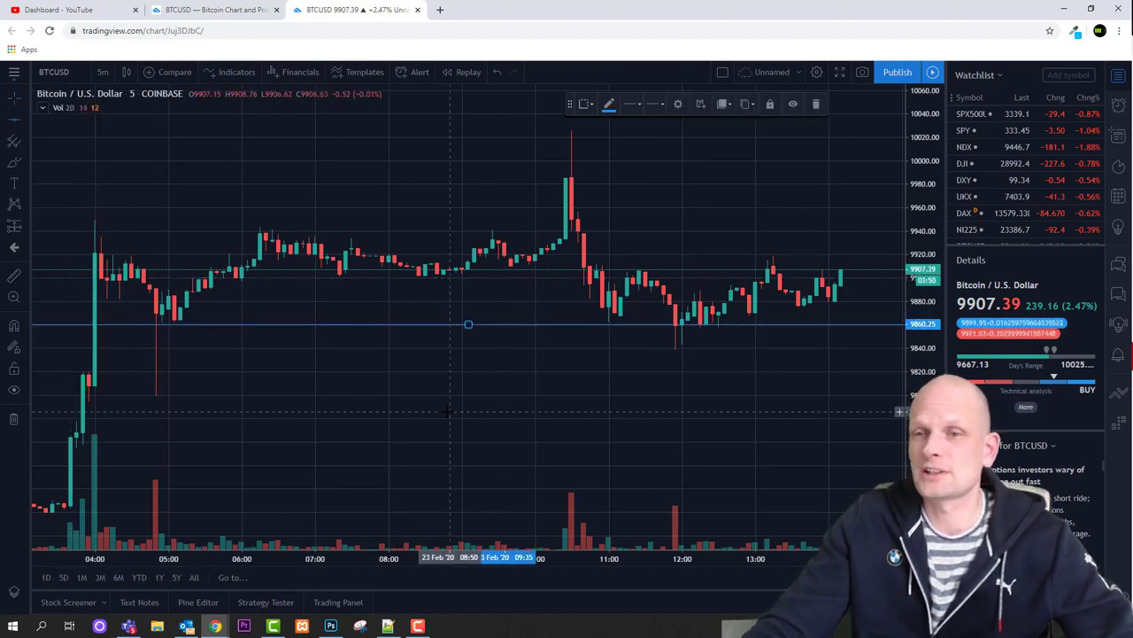
click(481, 177)
Draw a second horizontal line on the BTCUSD chart at about 9985, at the top of the large green candle before the peak
click(15, 120)
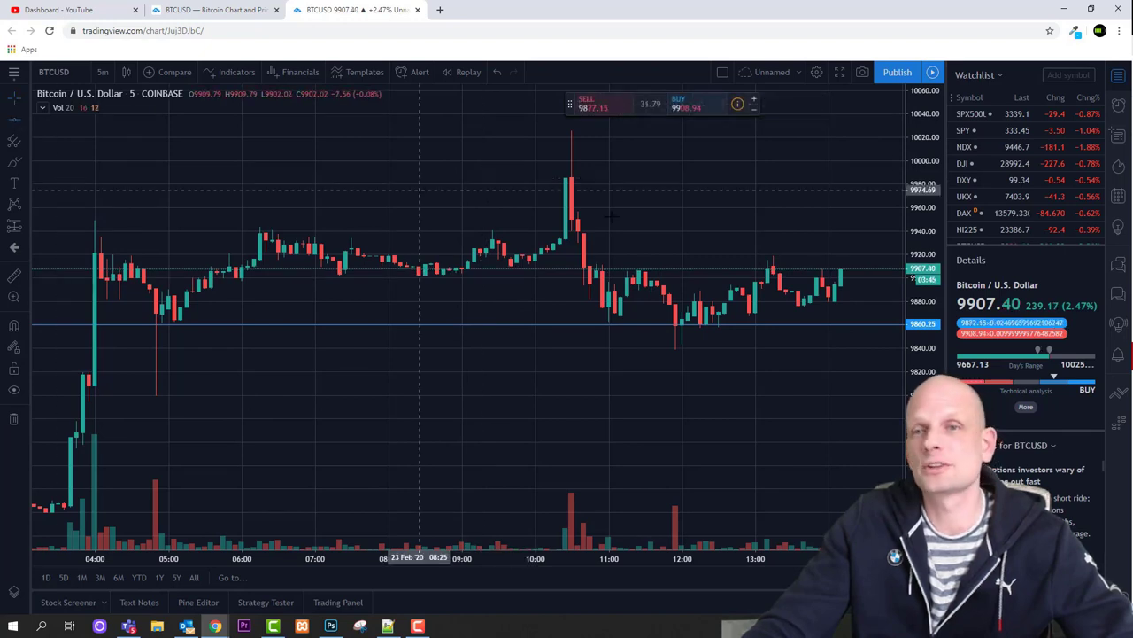
click(566, 178)
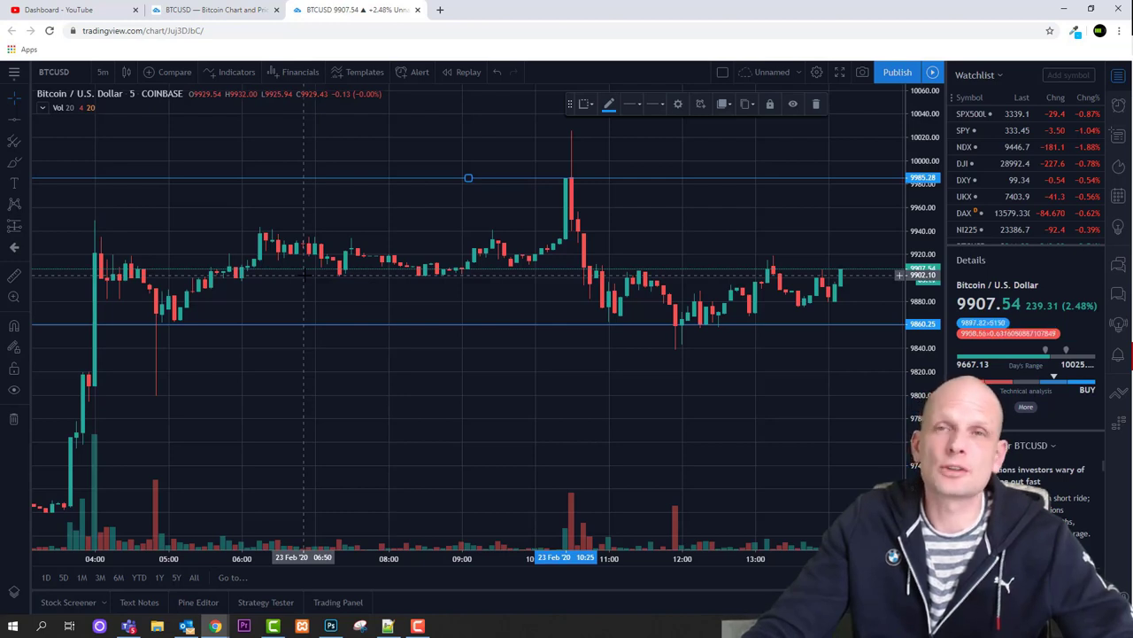
Draw two trend lines starting near 9947 at 03:50, one falling forward to about 9822 at 06:50, the other falling back to about 9813
click(24, 118)
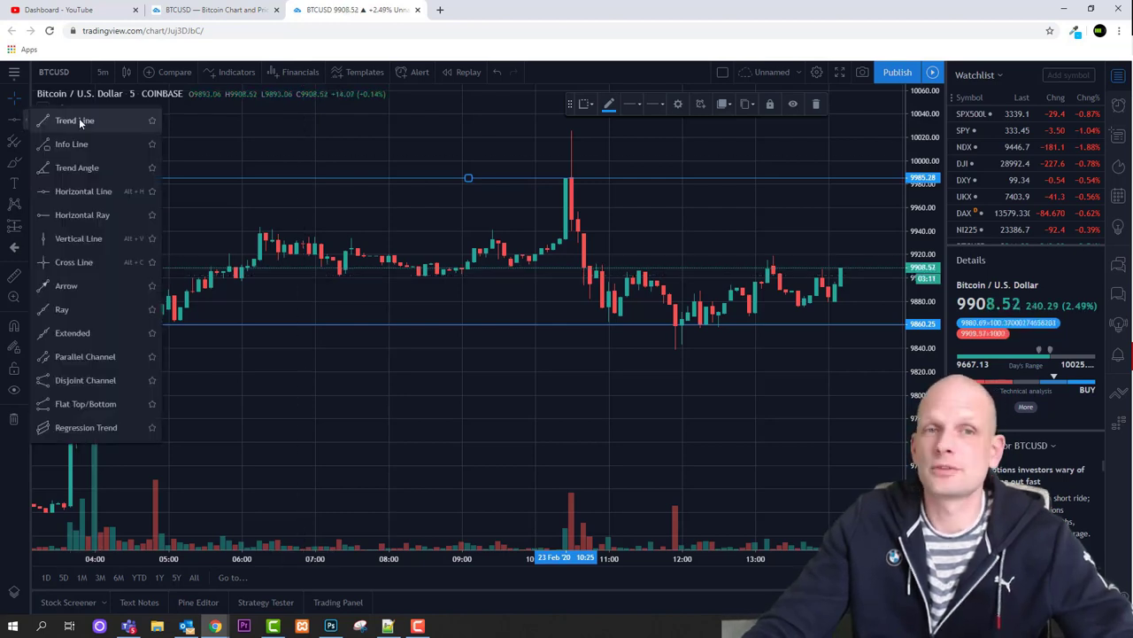
click(77, 120)
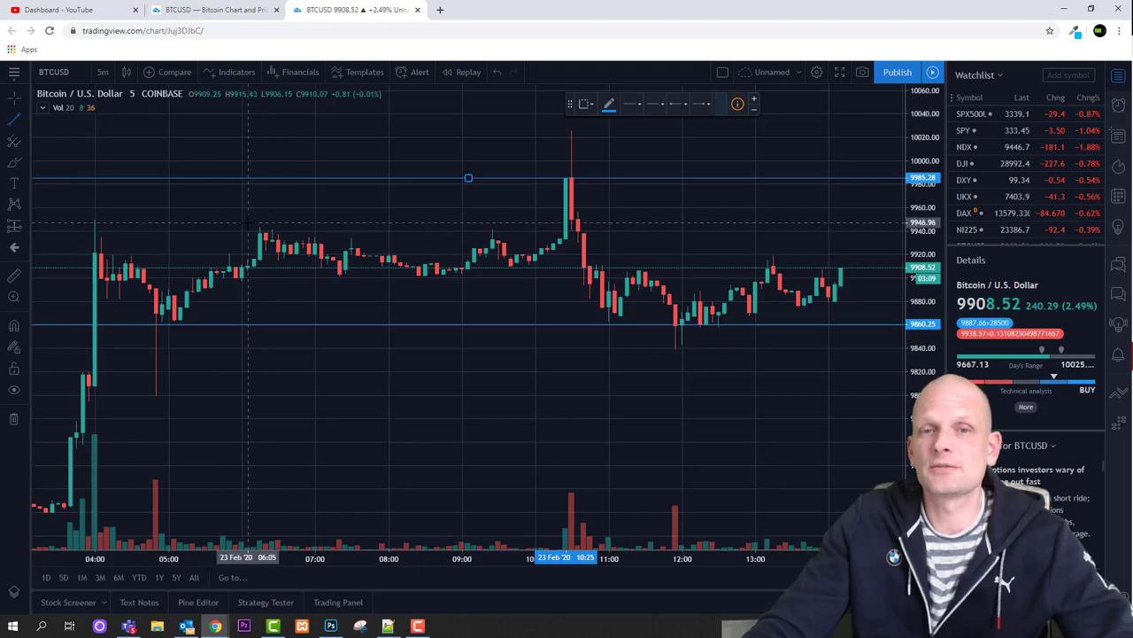
scroll(389, 354, down, 3)
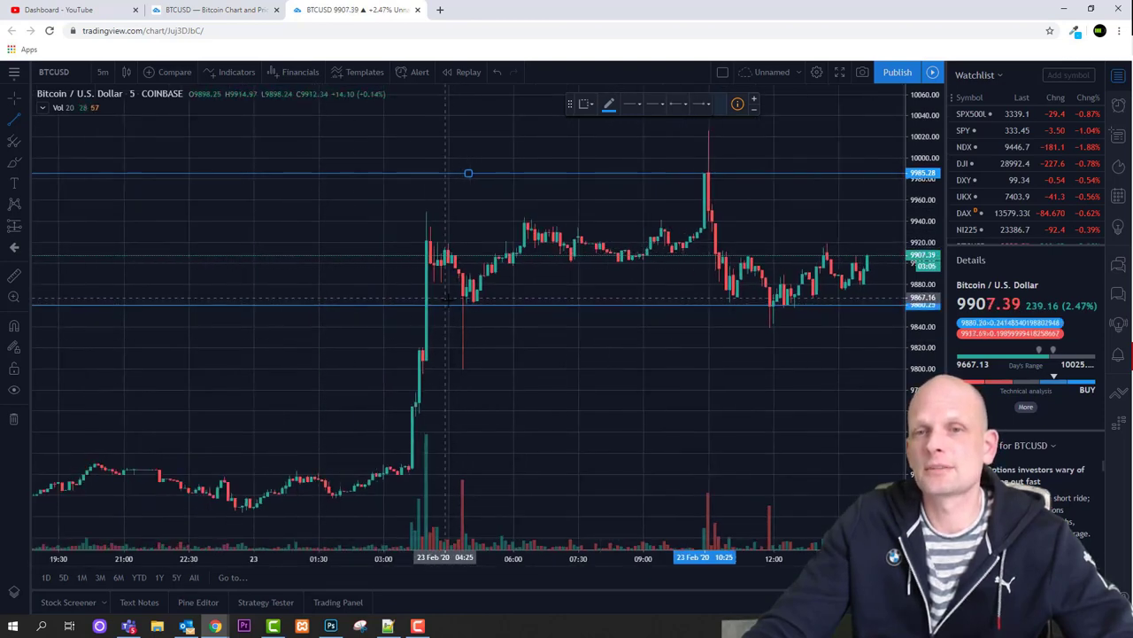
click(420, 213)
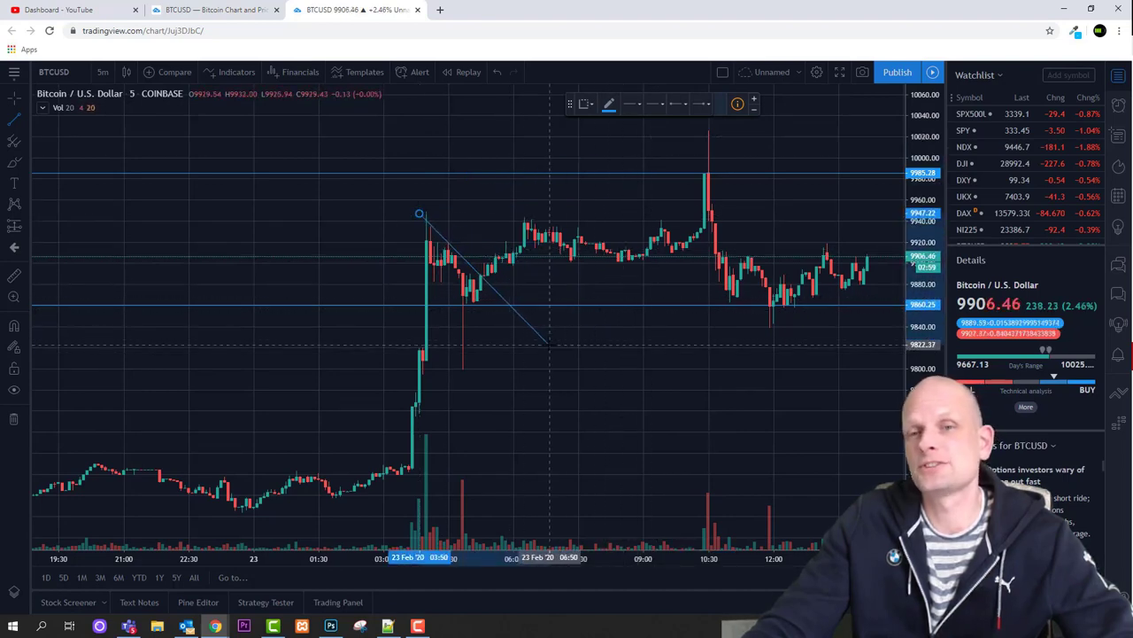
click(550, 344)
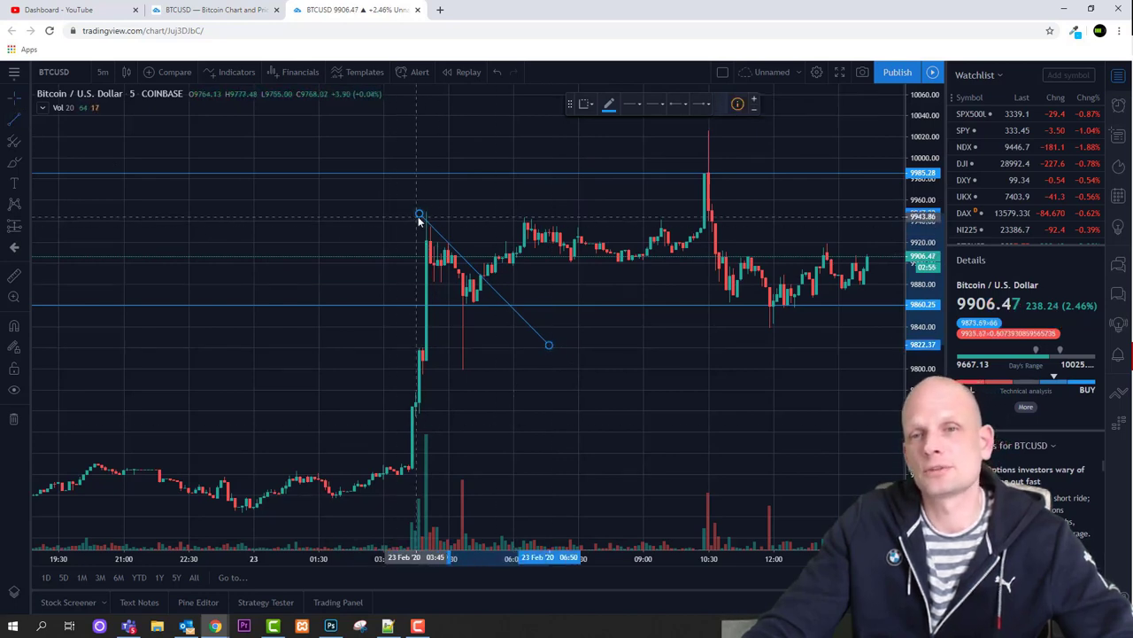
click(420, 215)
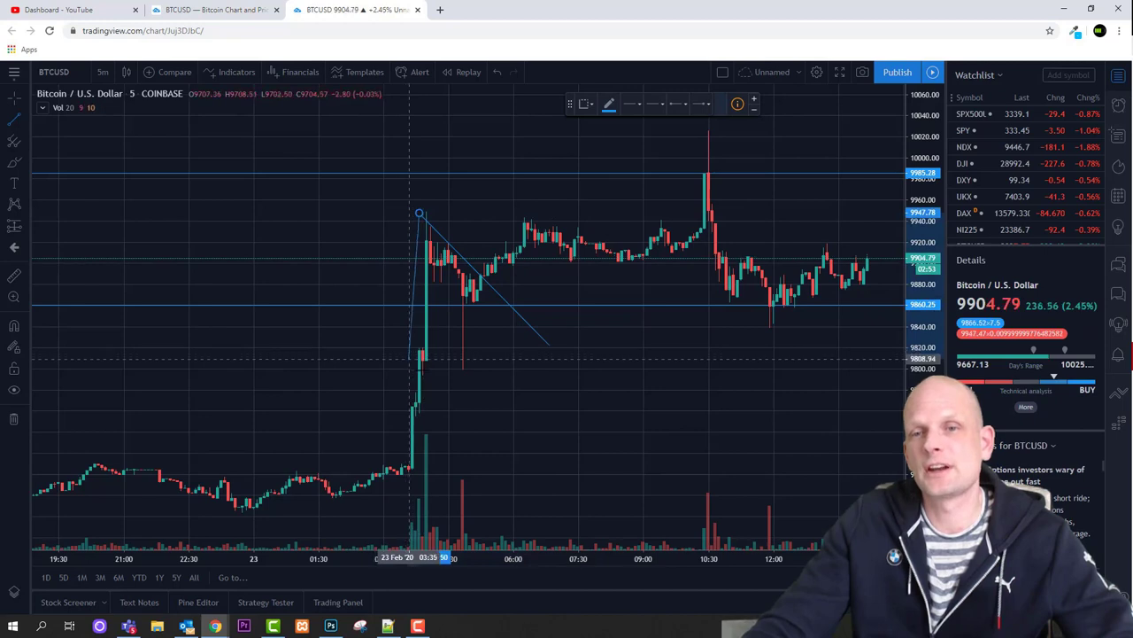
click(383, 354)
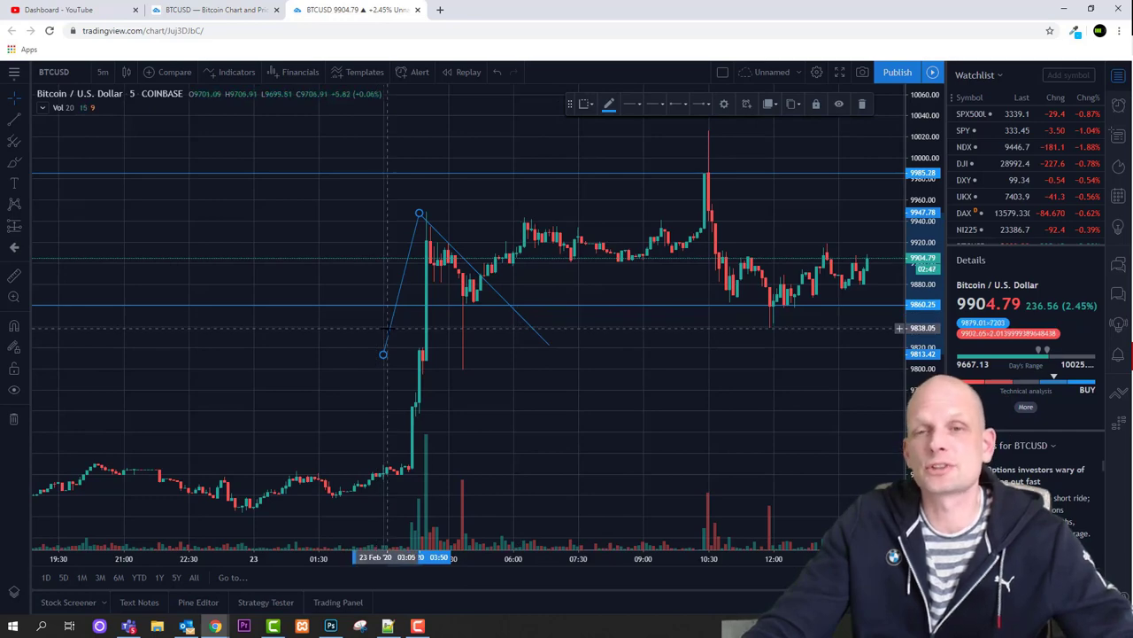
Undo the drawings until all trend lines and horizontal lines are removed from the chart
key(Escape)
key(ctrl+z)
key(ctrl+z)
key(ctrl+z)
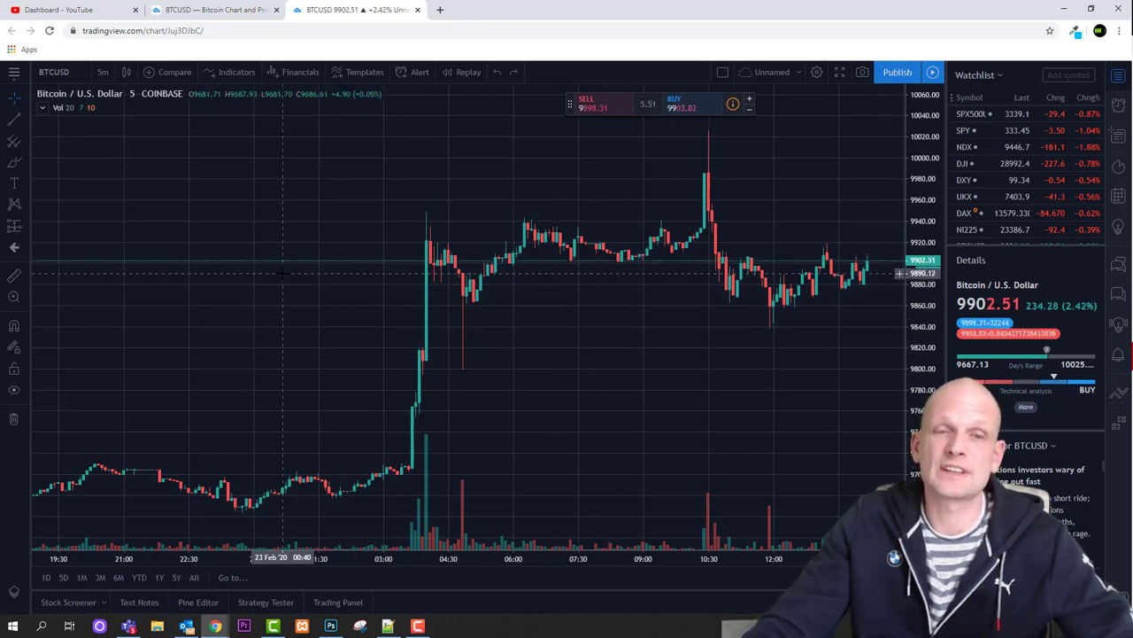
Draw a Fib Retracement from about 9953 at 03:15 down to about 9751 near the latest candles, and delete it
click(27, 142)
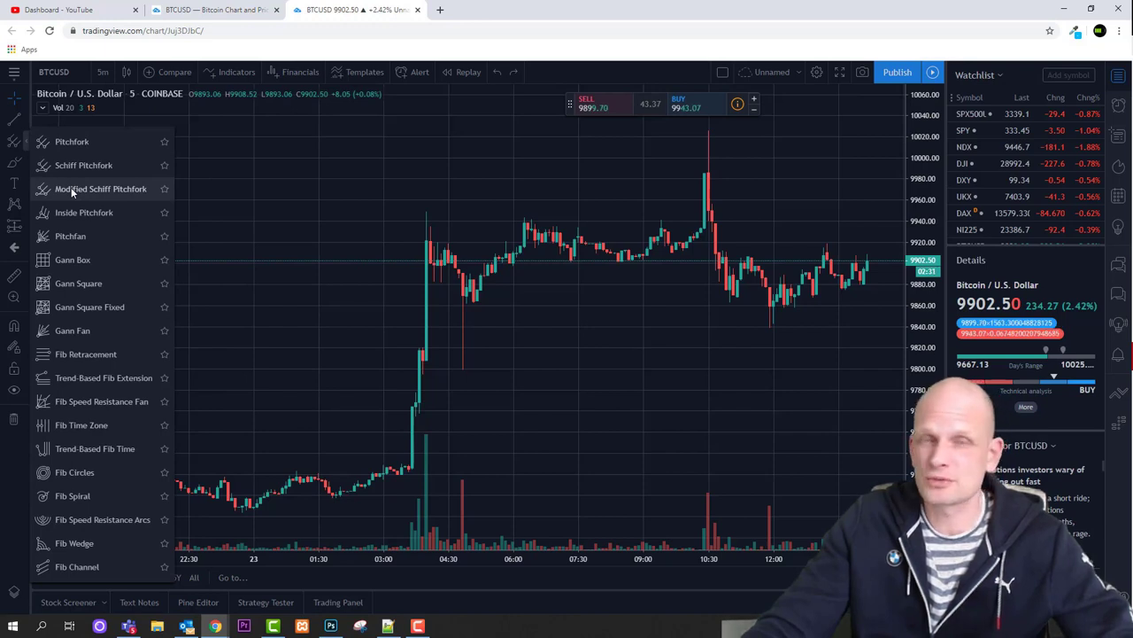
click(78, 353)
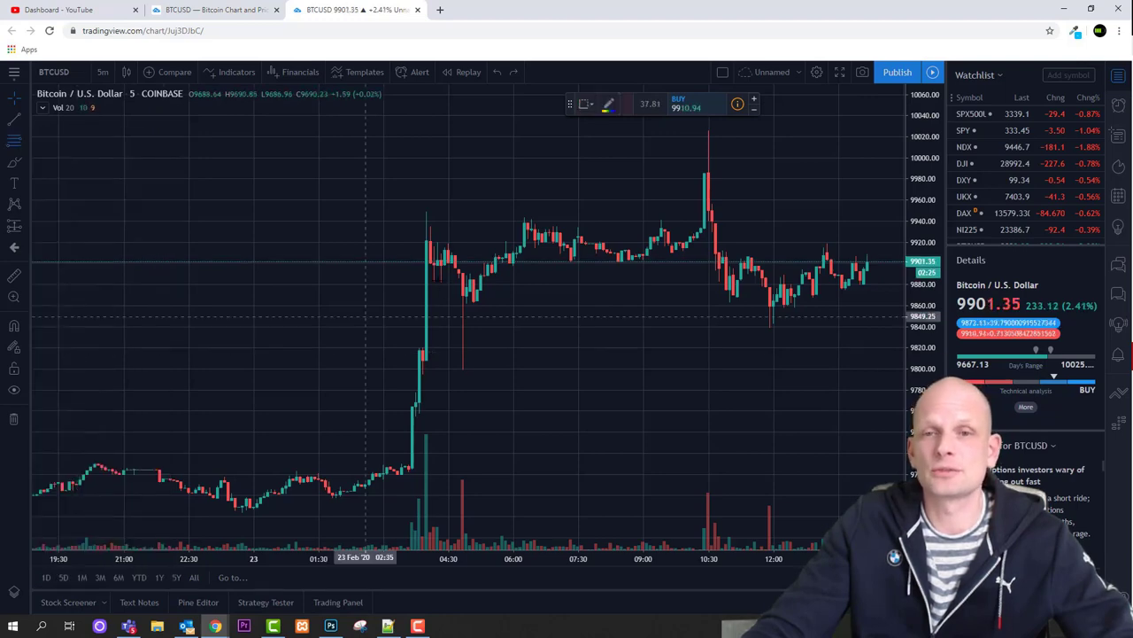
click(394, 206)
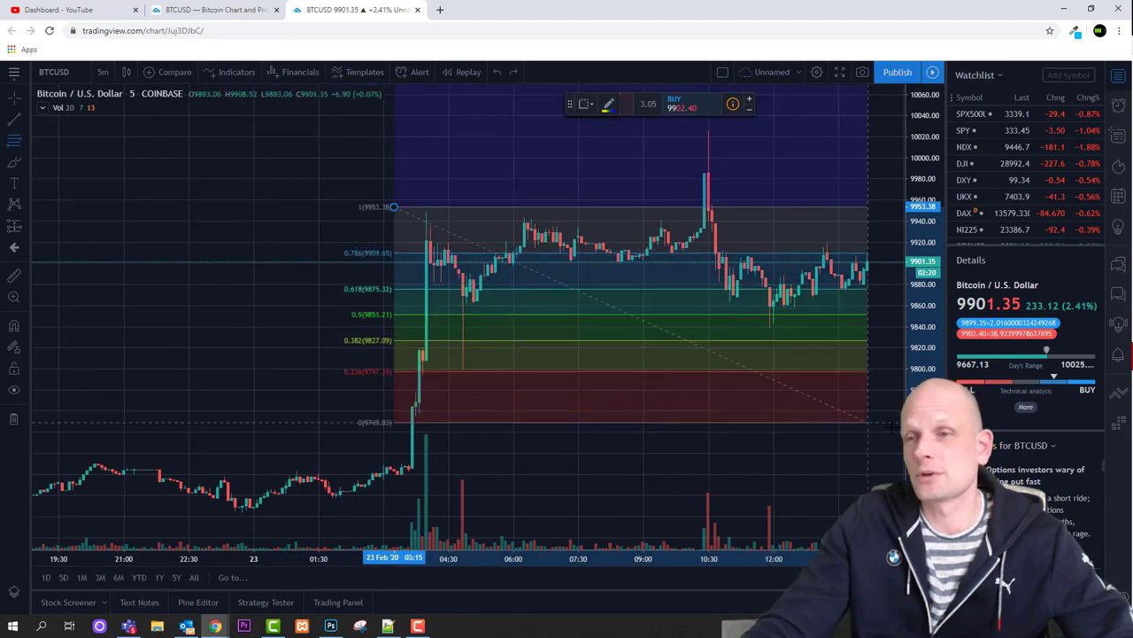
click(882, 419)
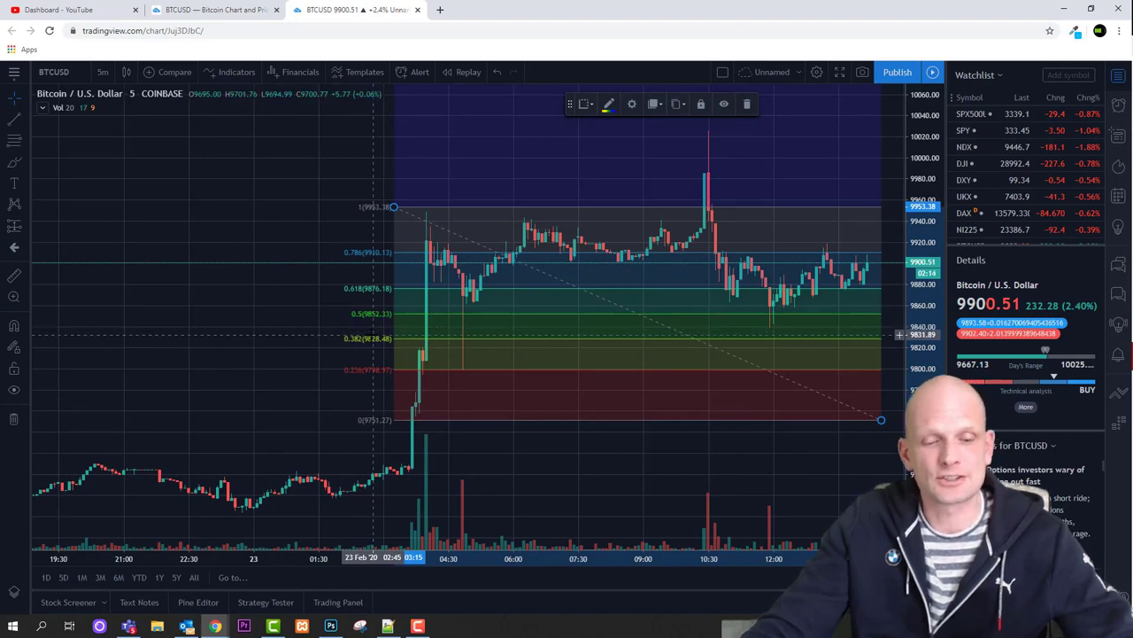
key(Delete)
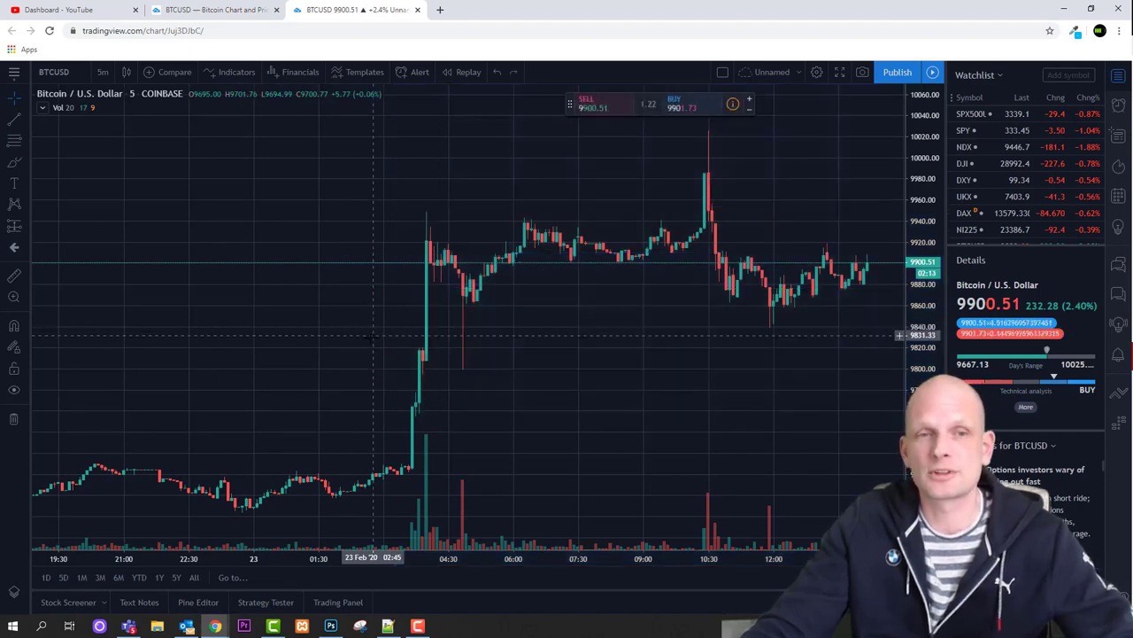
Place an up arrow icon just below the long candle wick near 9800, deselect it, and look over the icon set again
click(26, 247)
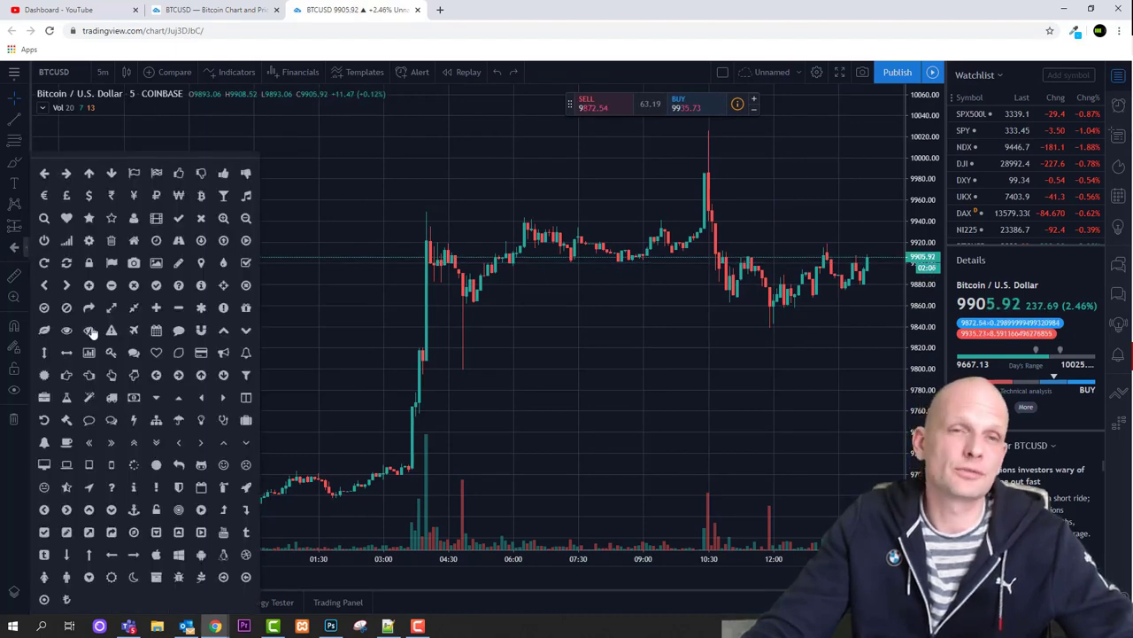
click(90, 173)
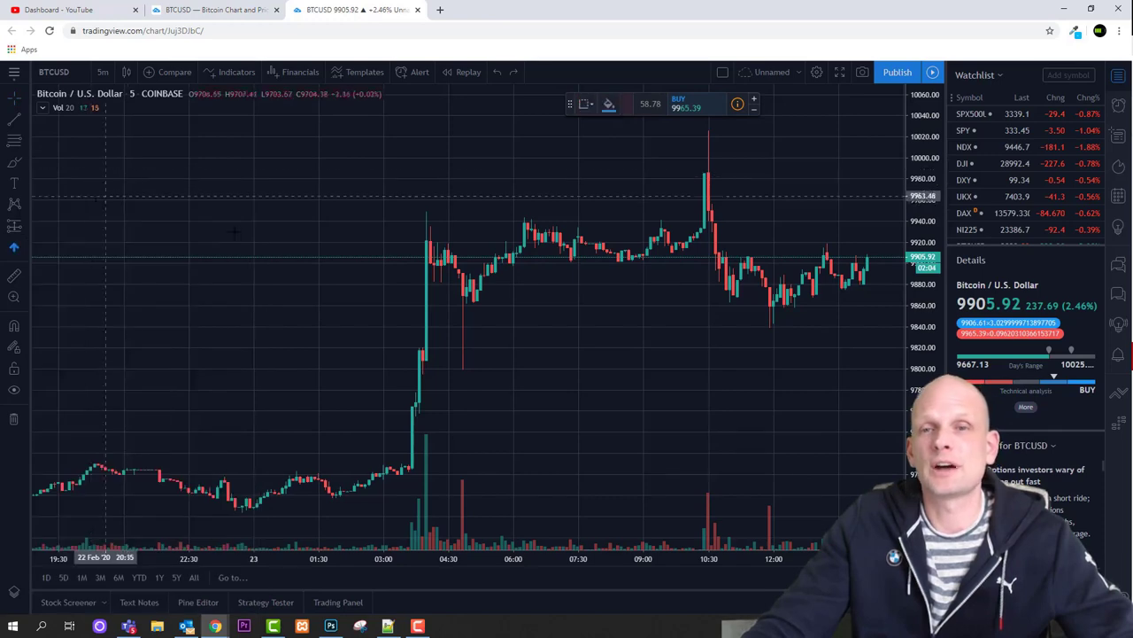
click(459, 381)
drag(474, 388, 471, 381)
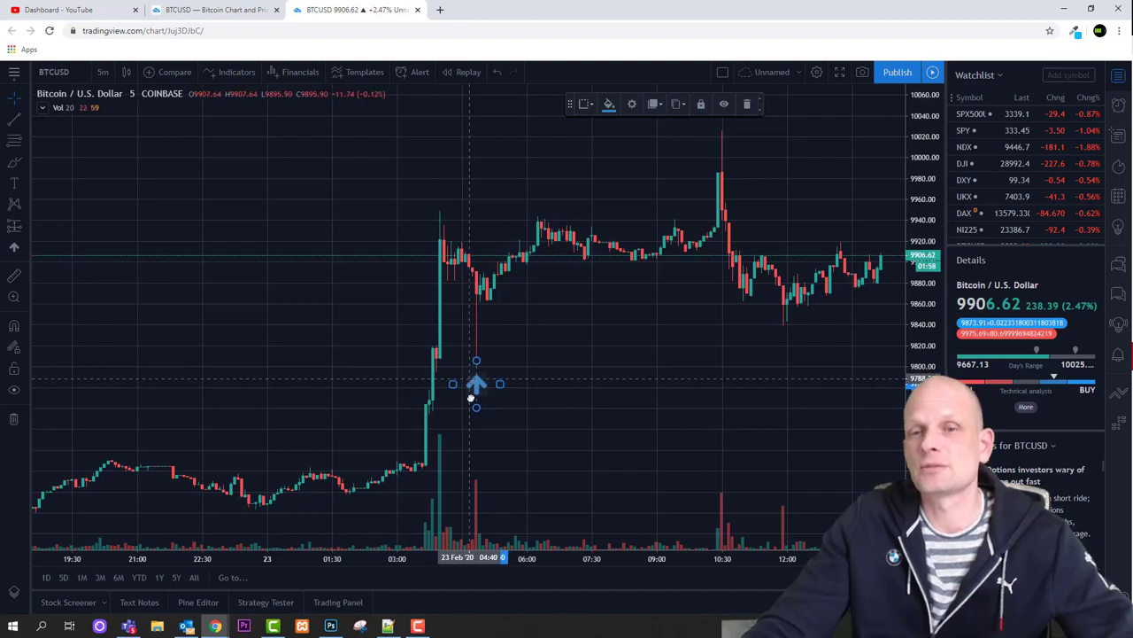
click(470, 397)
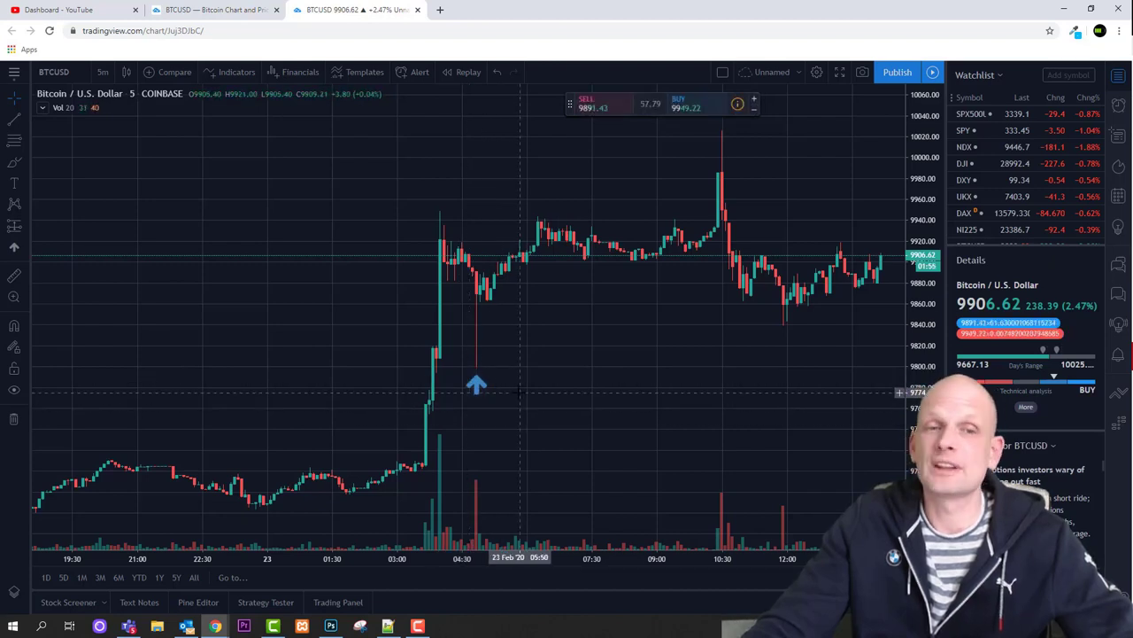
drag(520, 389, 465, 333)
click(25, 250)
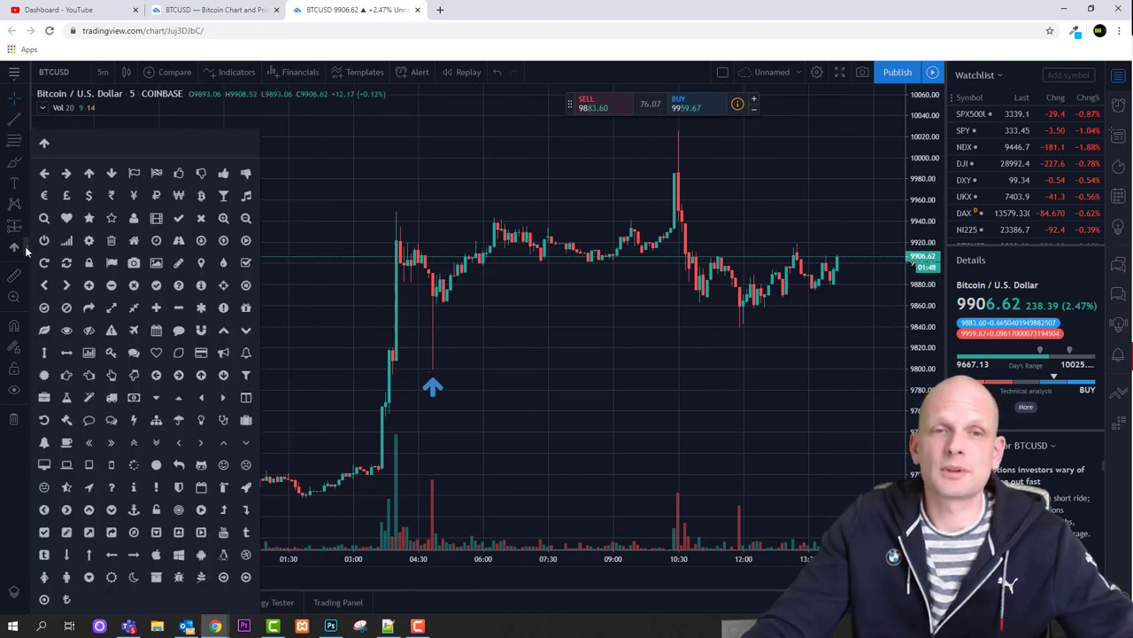
click(25, 251)
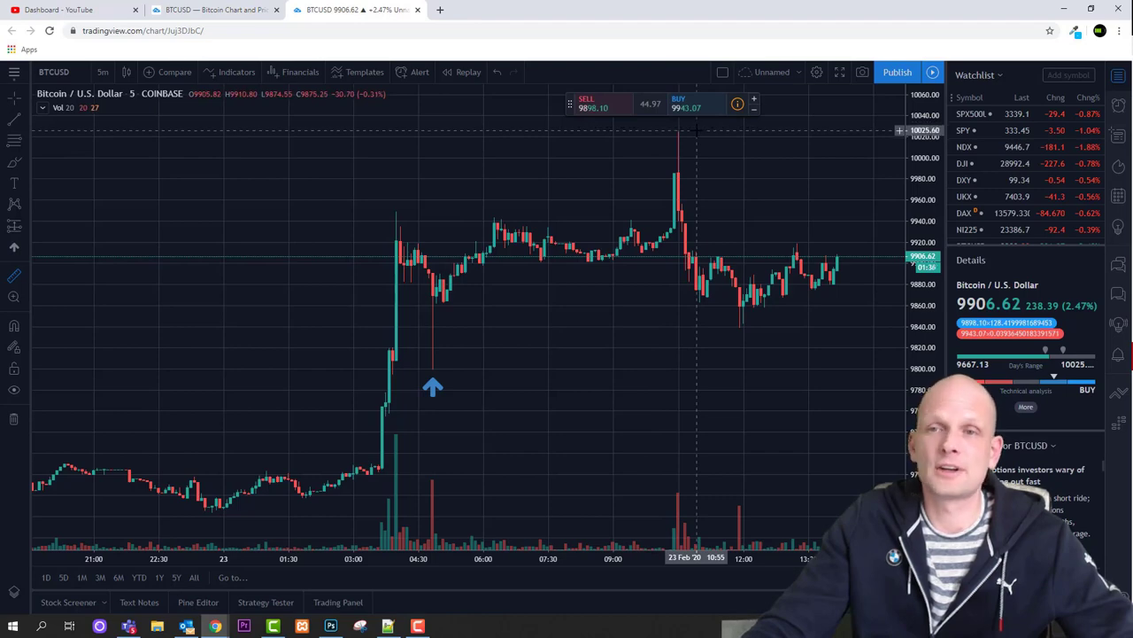
Measure the price drop and time span from the level of the 10:30 peak down to the low around 12:00
drag(696, 129, 555, 129)
shift+click(554, 131)
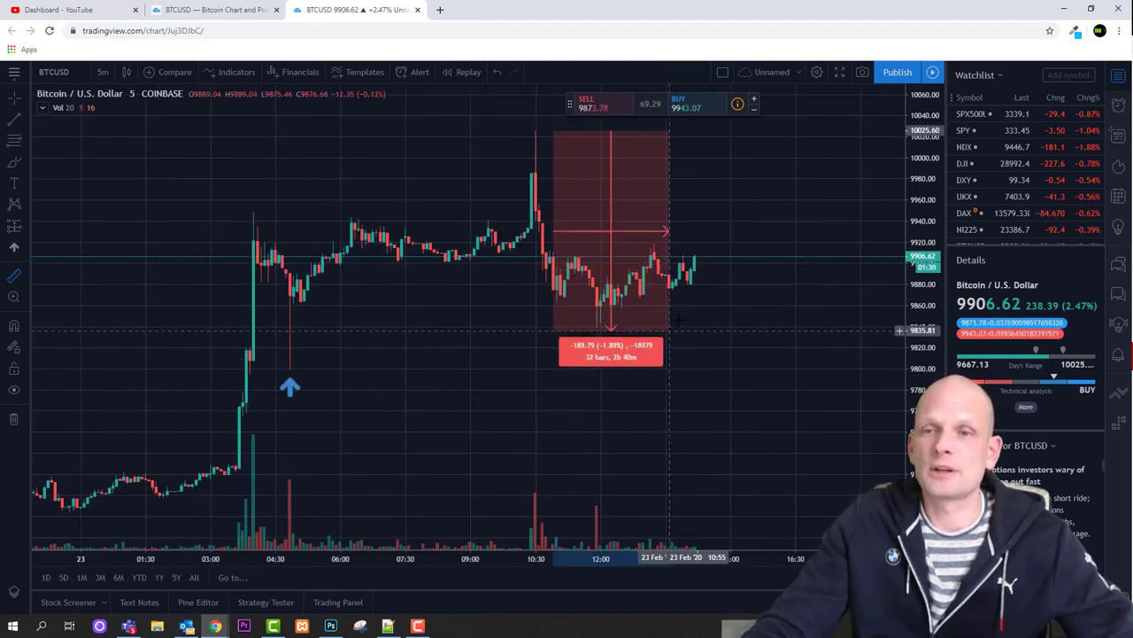
click(778, 327)
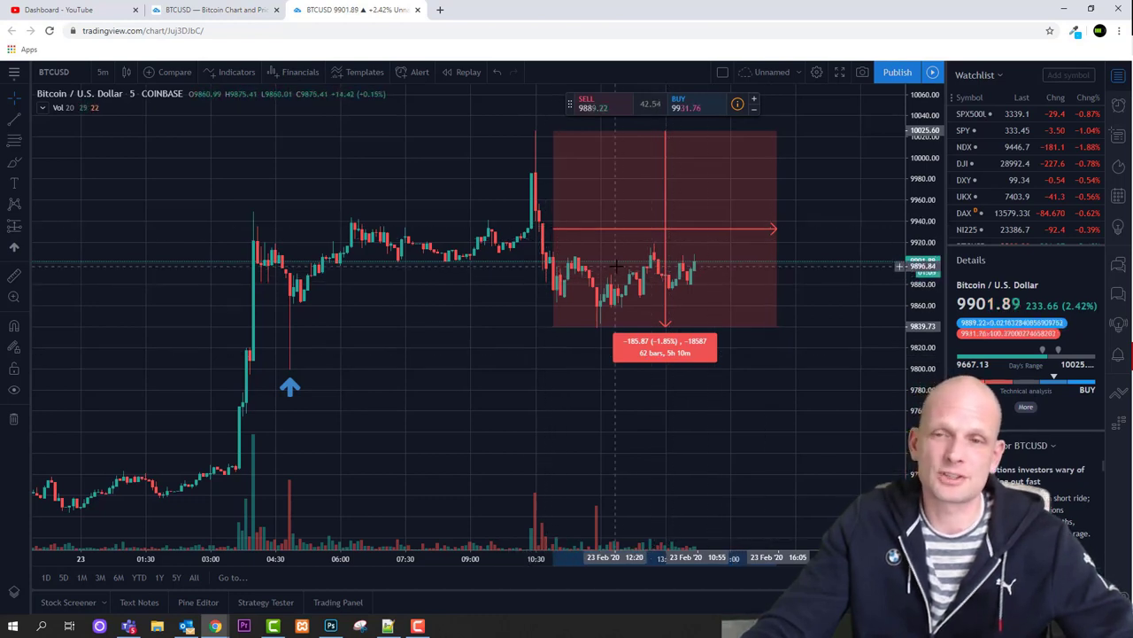
Clear the measurement and the up arrow icon from the BTCUSD chart
scroll(573, 310, left, 5)
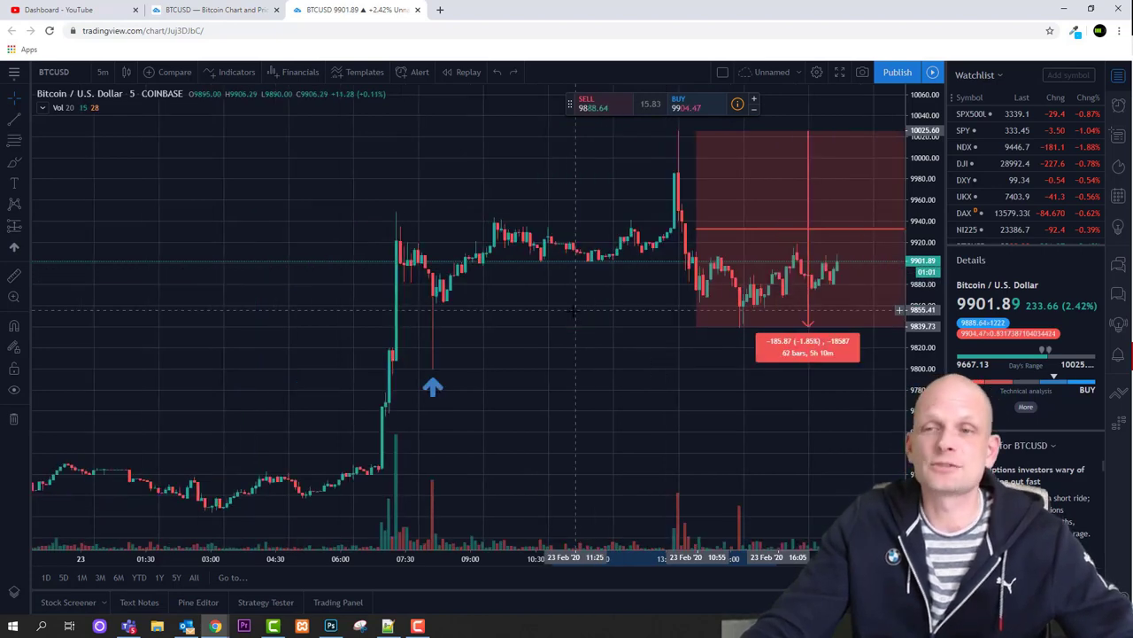
scroll(573, 312, left, 2)
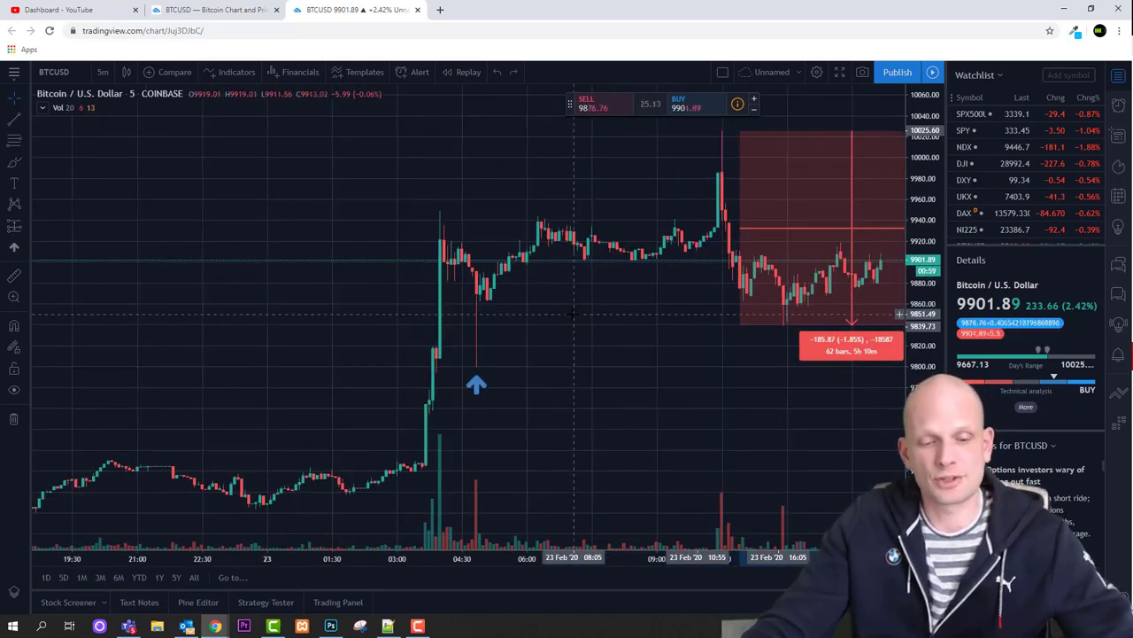
key(space)
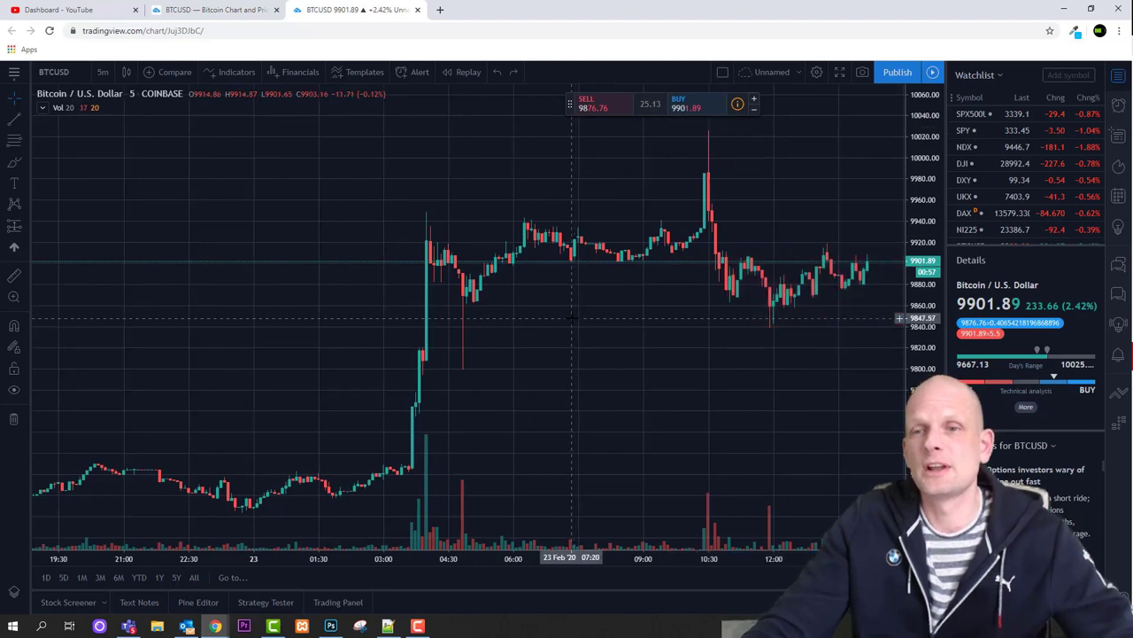
key(space)
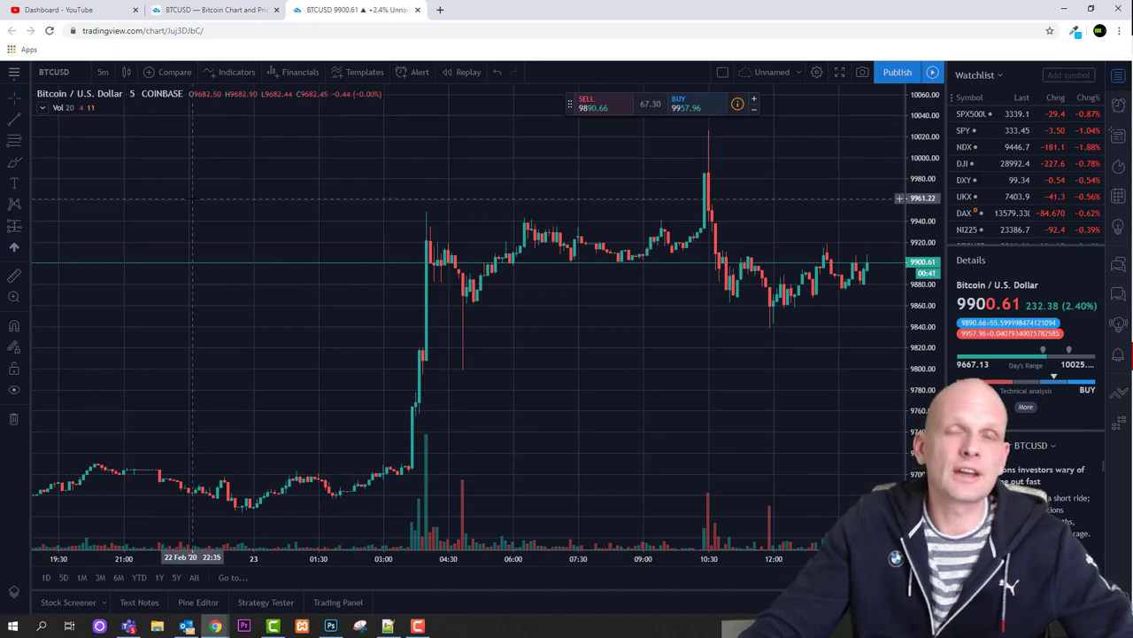
Search the indicators for "rsi", add the built-in Relative Strength Index to the chart, and close the indicator list
scroll(366, 228, right, 5)
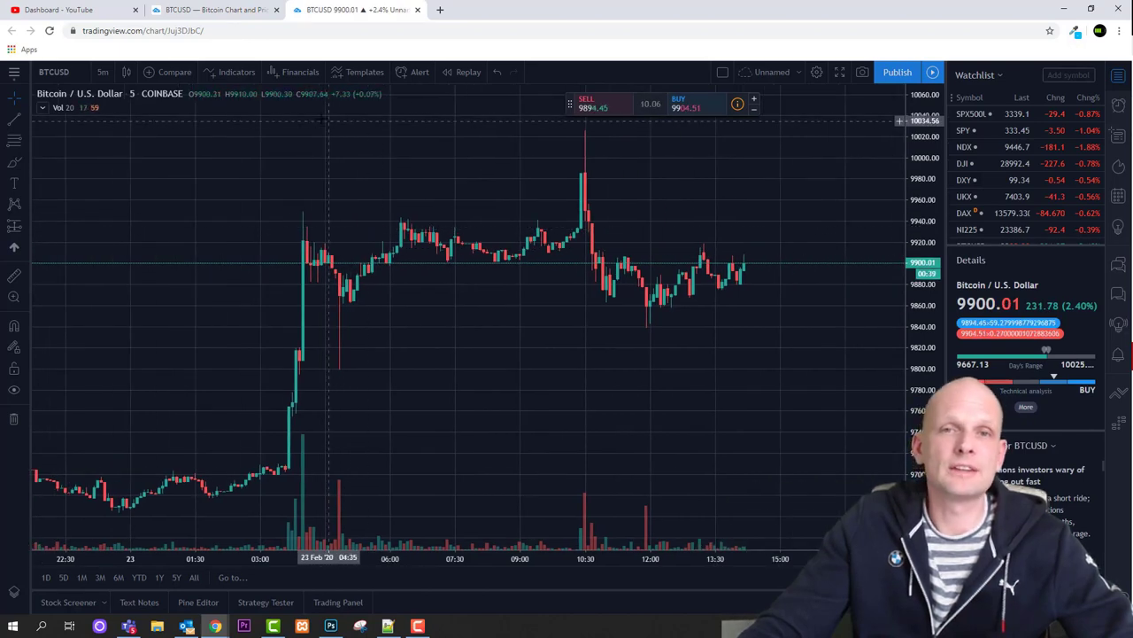
click(232, 72)
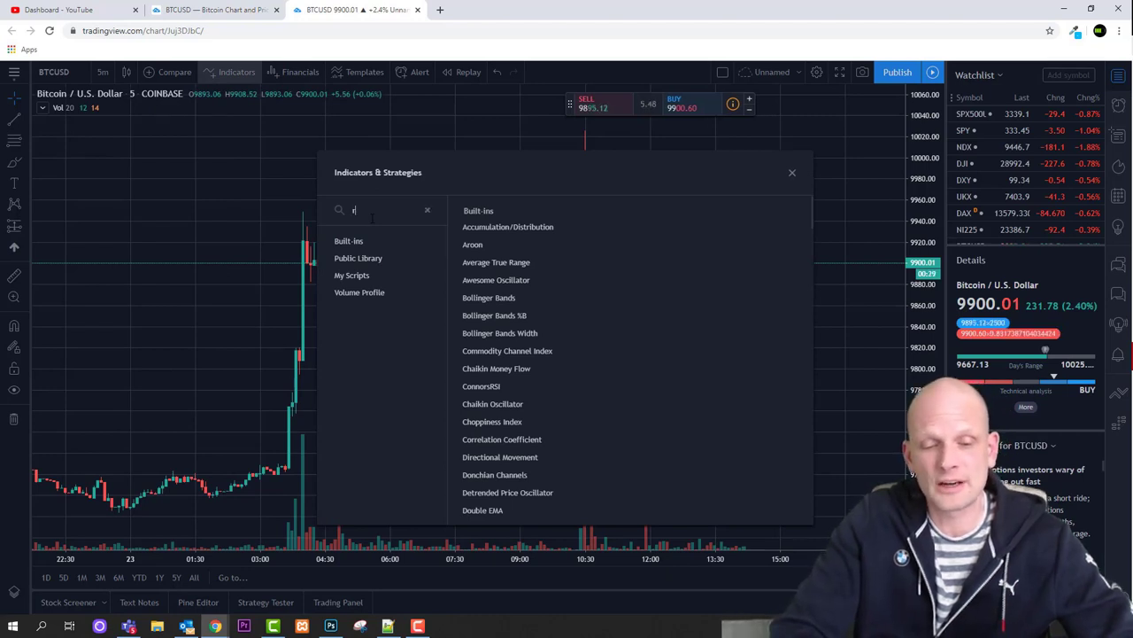
text(si)
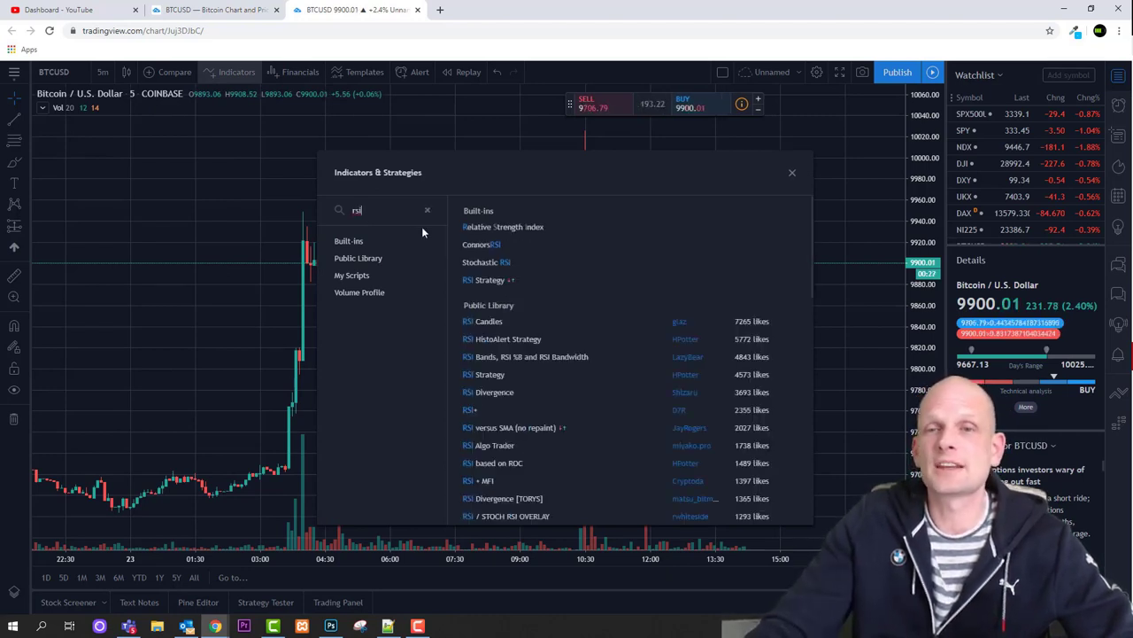
click(513, 228)
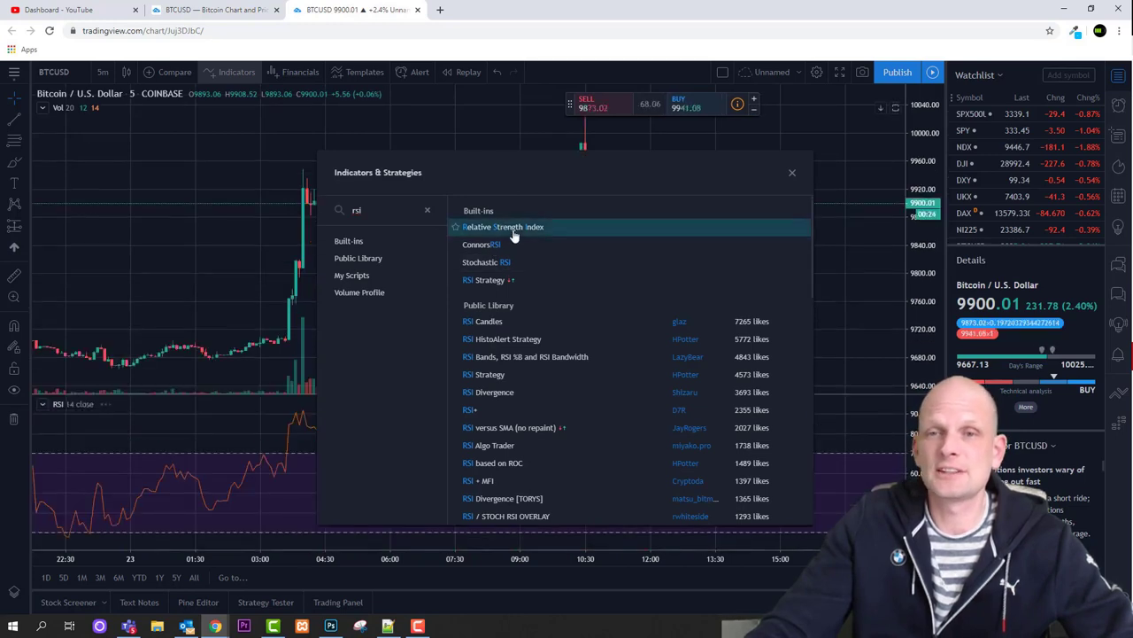
click(791, 173)
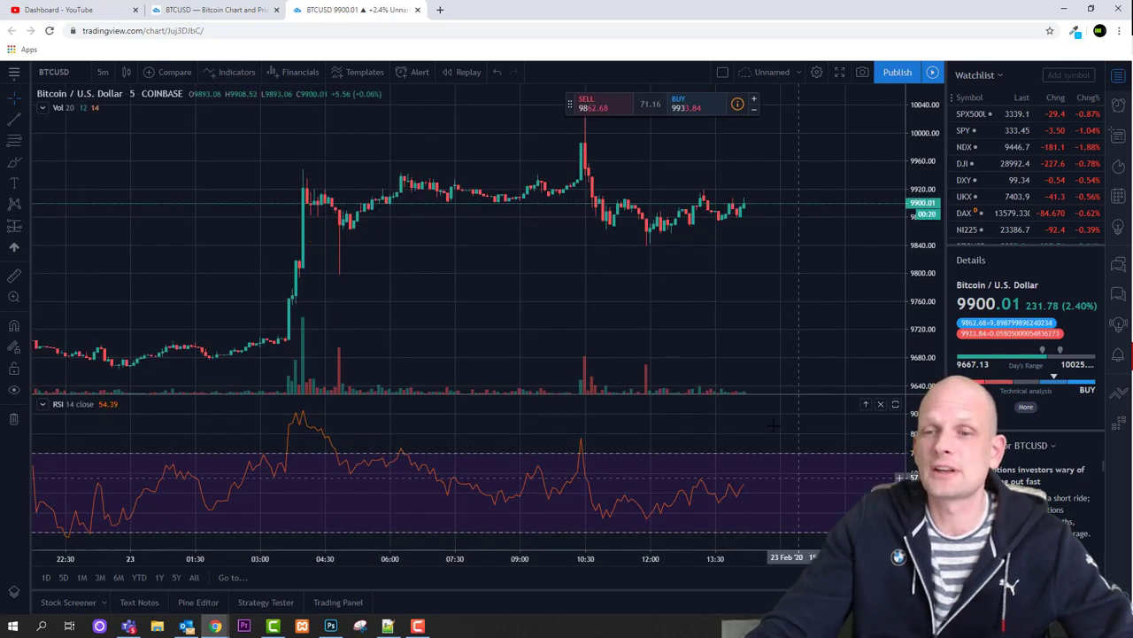
Try to switch the chart's time interval to 30 seconds
scroll(381, 441, down, 2)
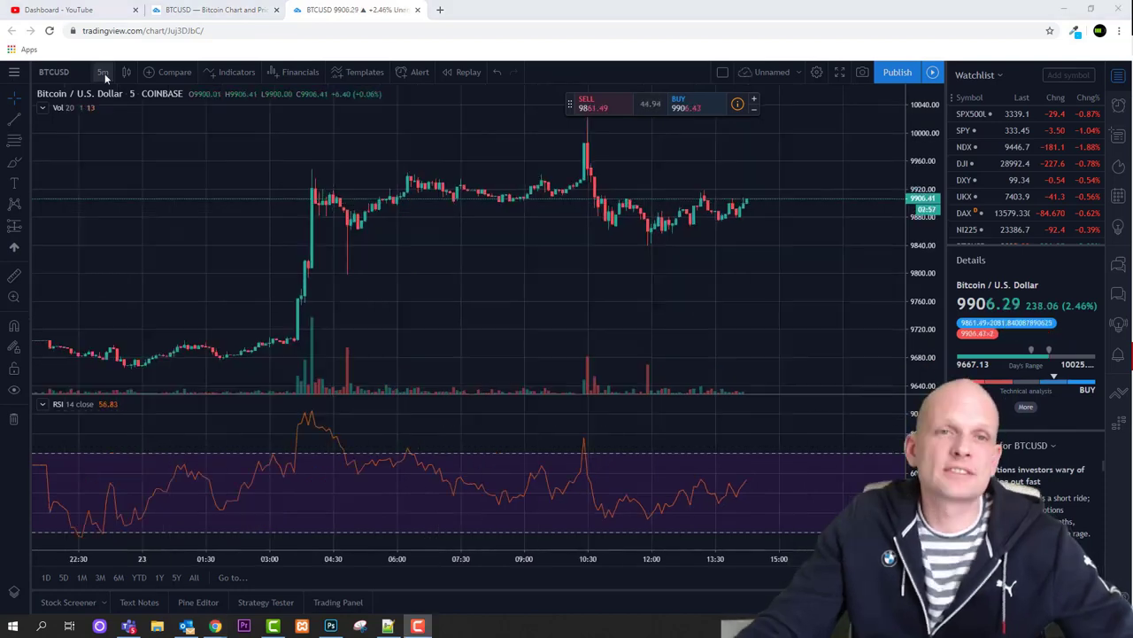
click(105, 74)
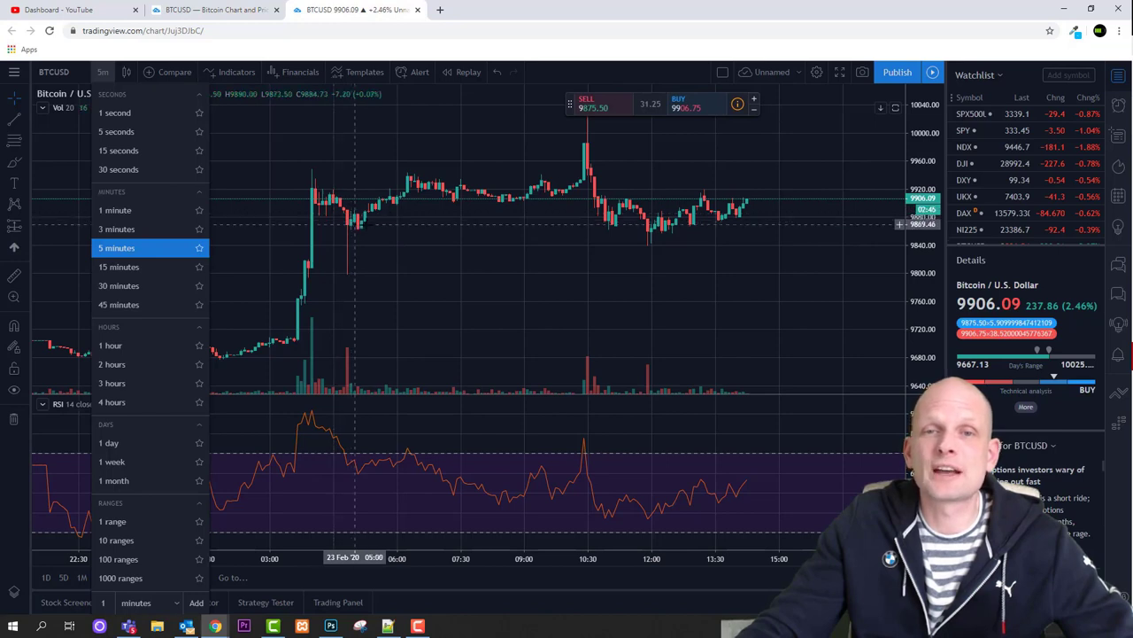
click(131, 171)
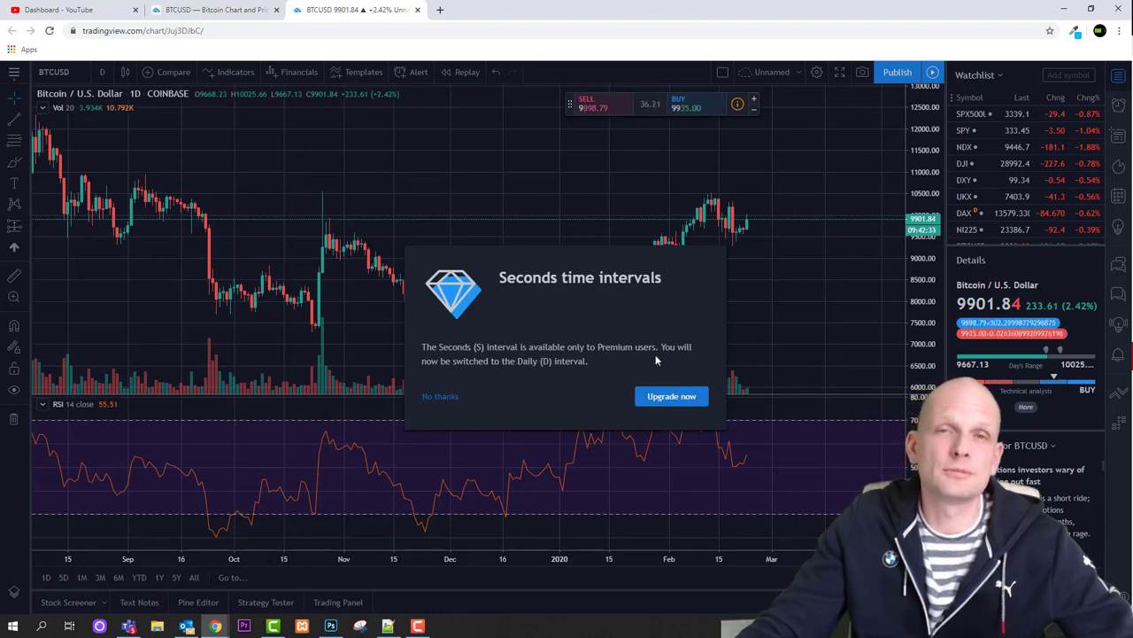
Decline the seconds-interval upgrade offer and set the BTCUSD chart's time interval to 5 minutes
click(439, 397)
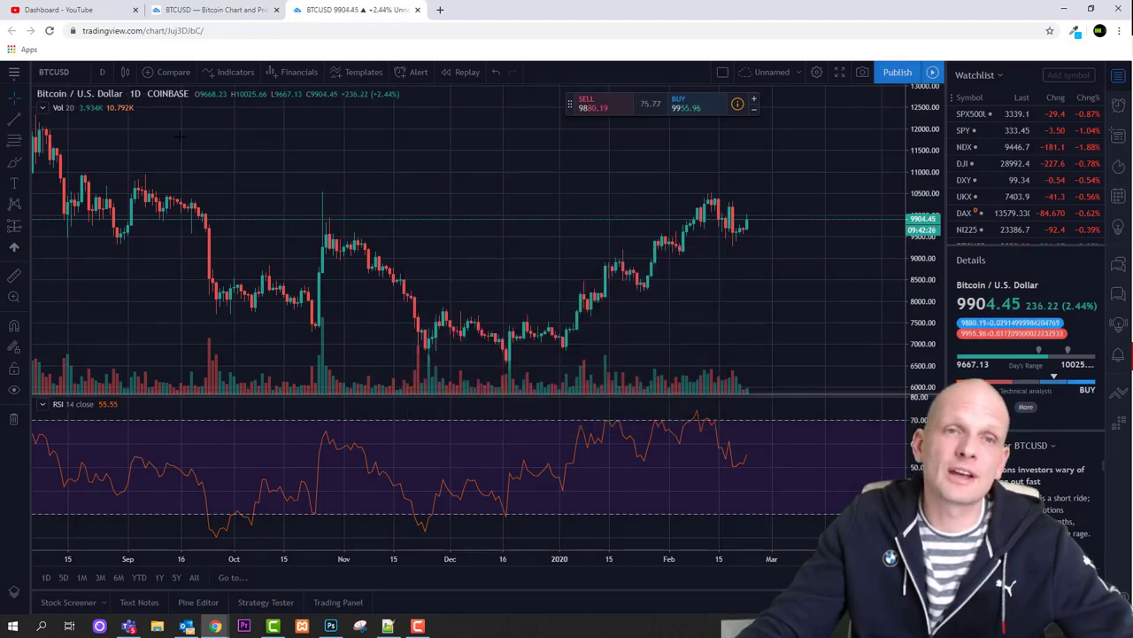
click(101, 72)
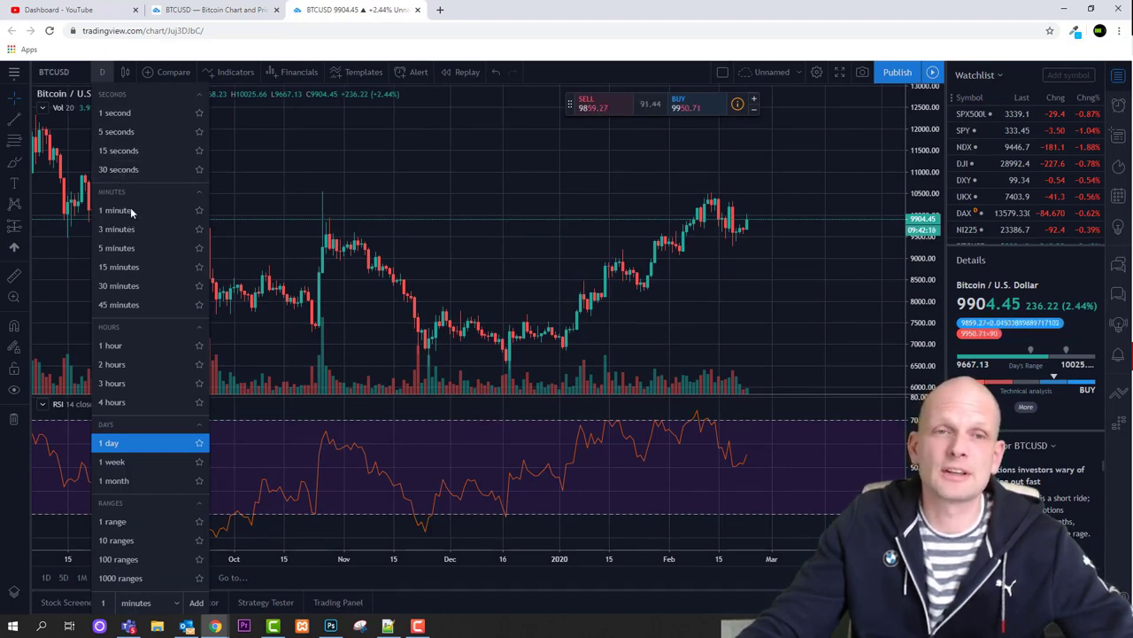
click(124, 253)
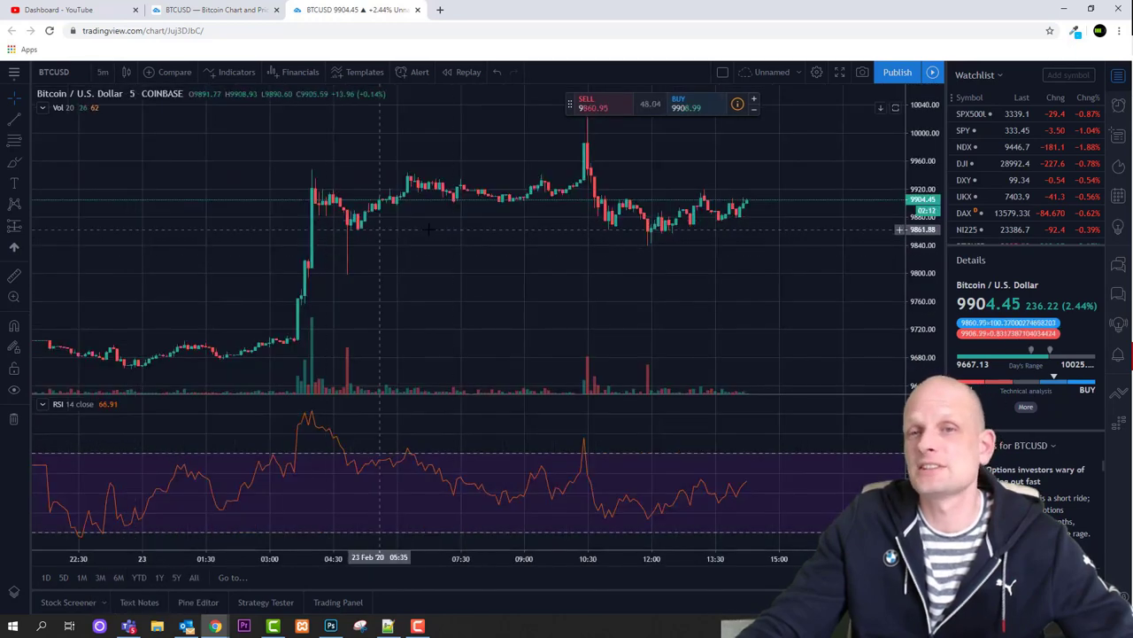
scroll(751, 219, up, 3)
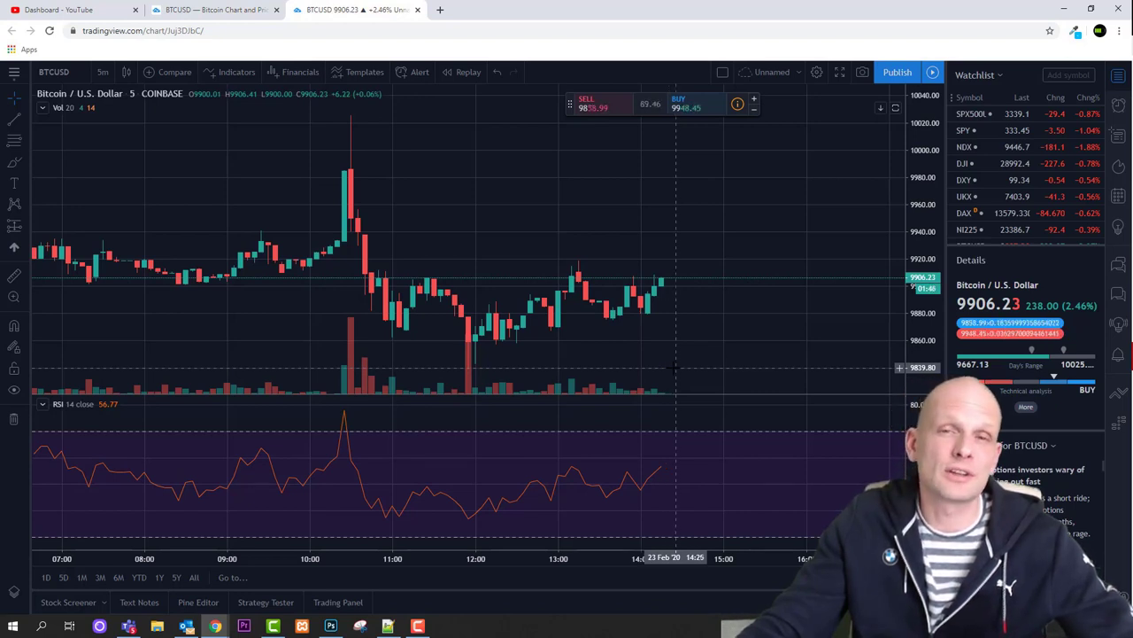
Set the BTCUSD chart's time interval to 1 hour
click(103, 73)
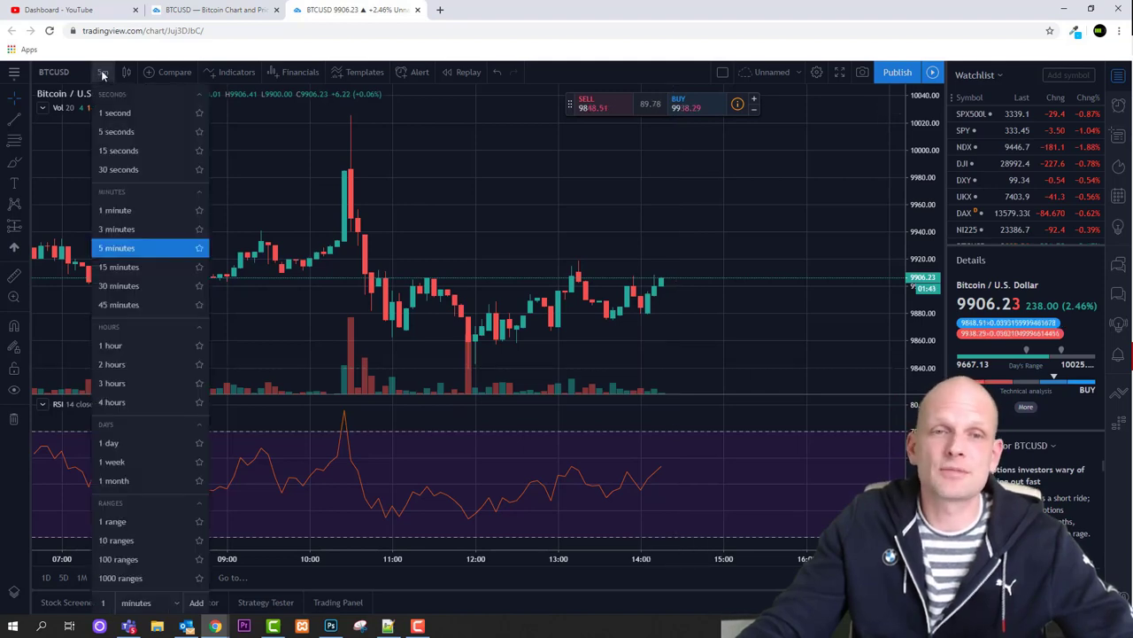
click(113, 345)
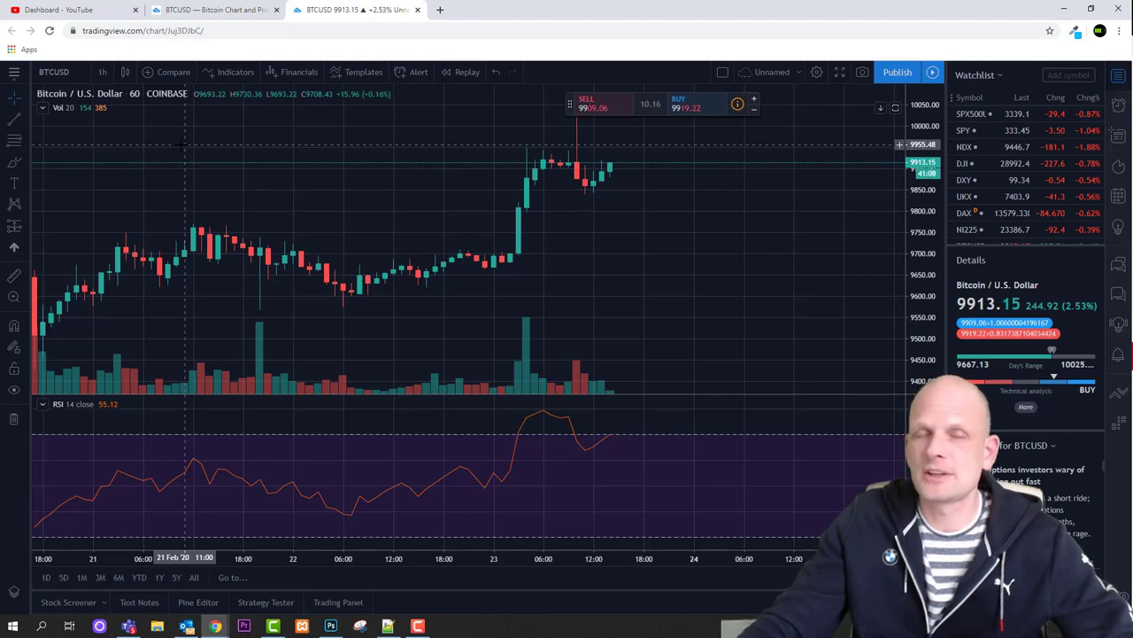
scroll(174, 202, down, 2)
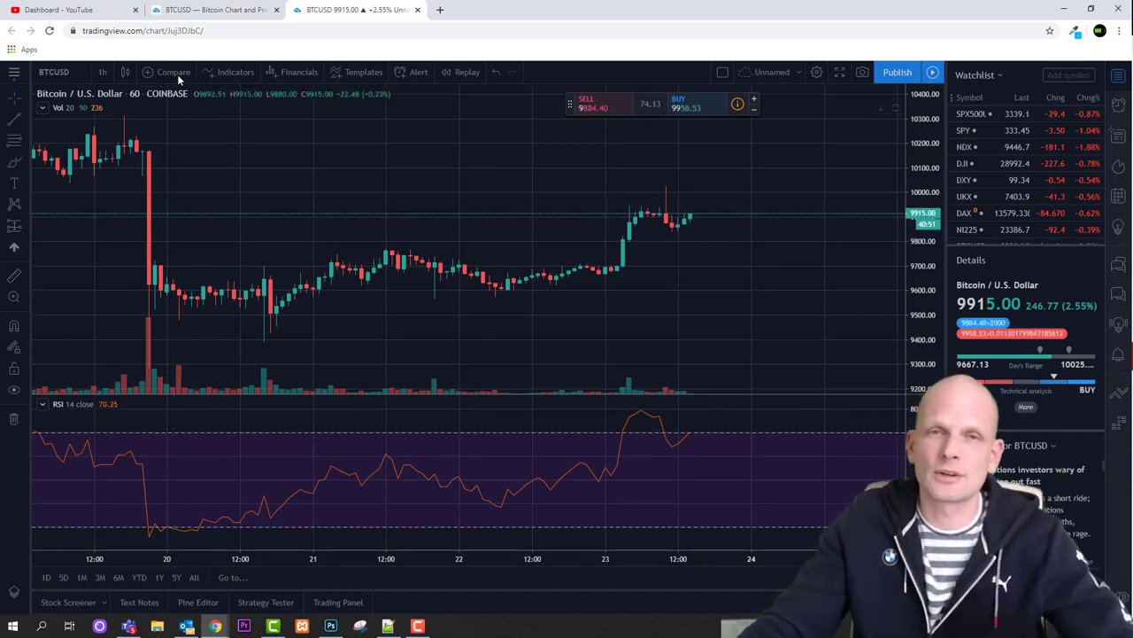
Change the chart type of the BTCUSD price series to Bars
click(125, 75)
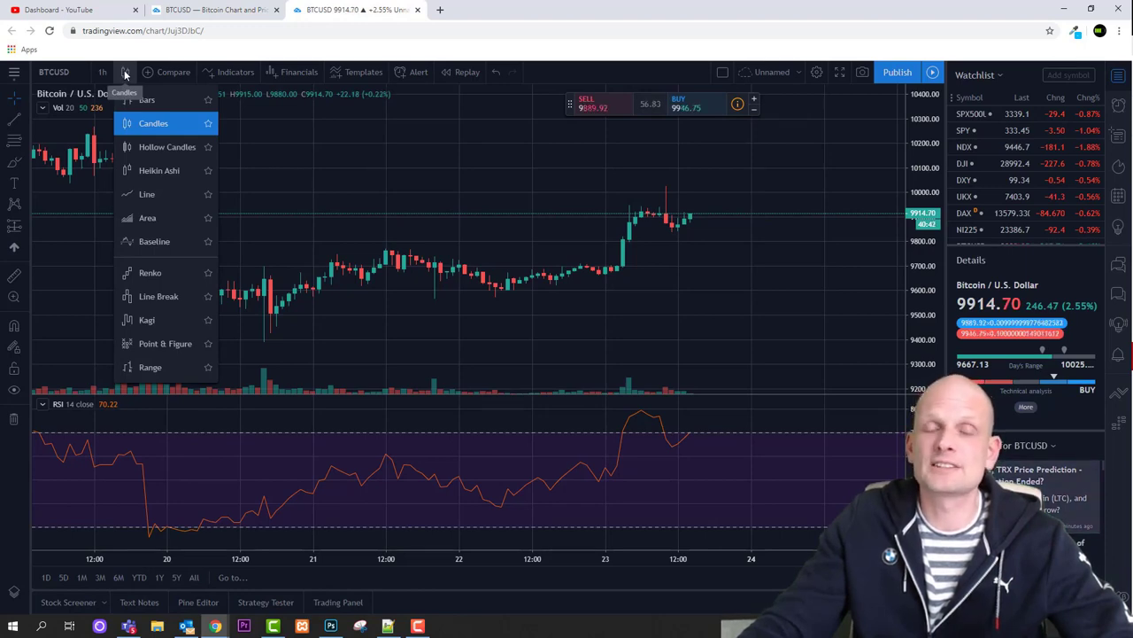
scroll(354, 204, up, 3)
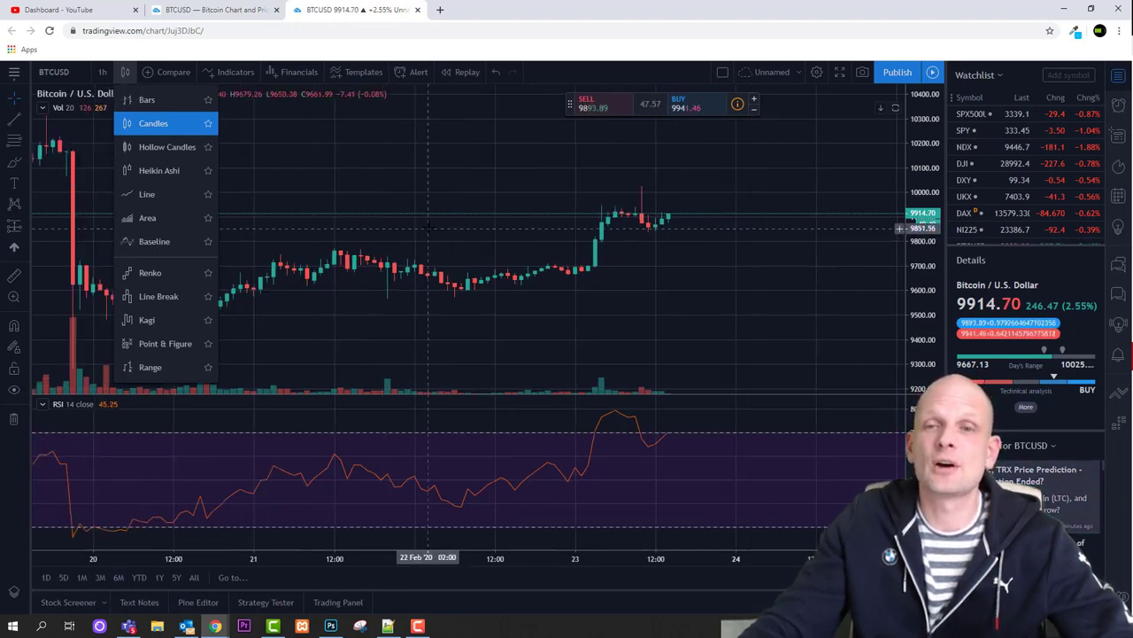
click(466, 225)
drag(467, 226, 545, 226)
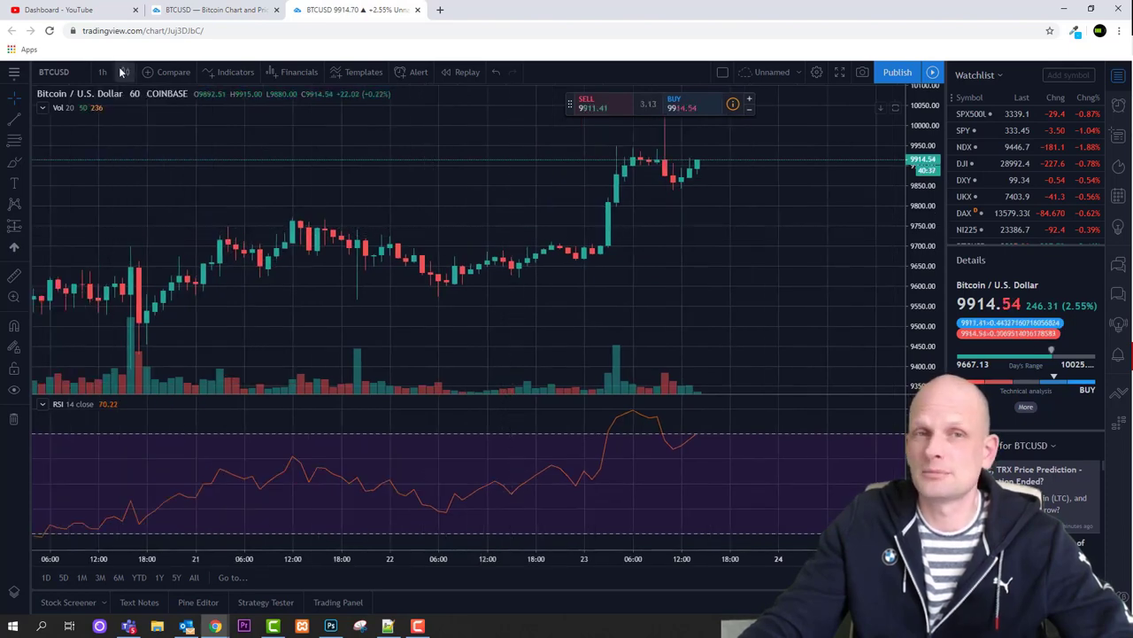
click(123, 71)
click(151, 100)
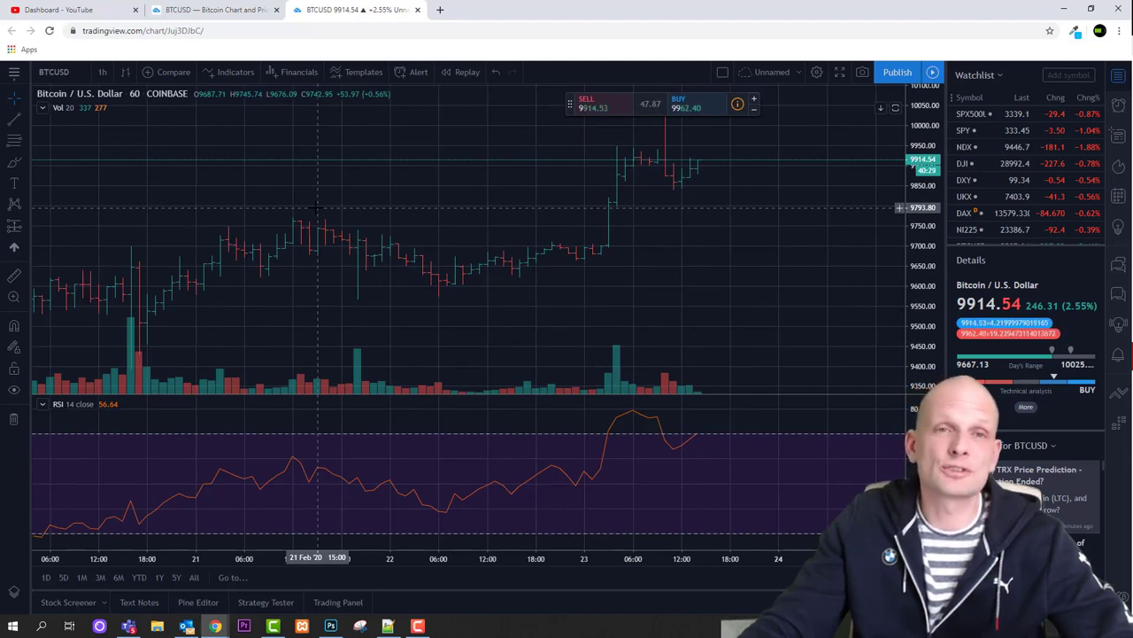
Display the BTCUSD price series as Hollow Candles and then as Heikin Ashi
click(125, 72)
click(144, 151)
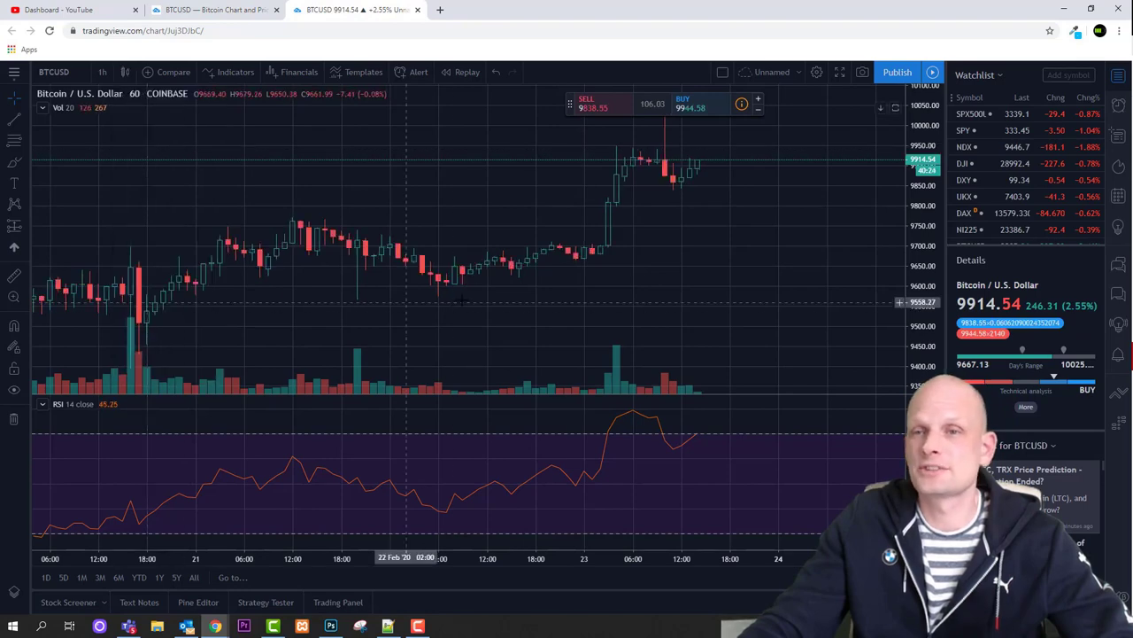
click(128, 73)
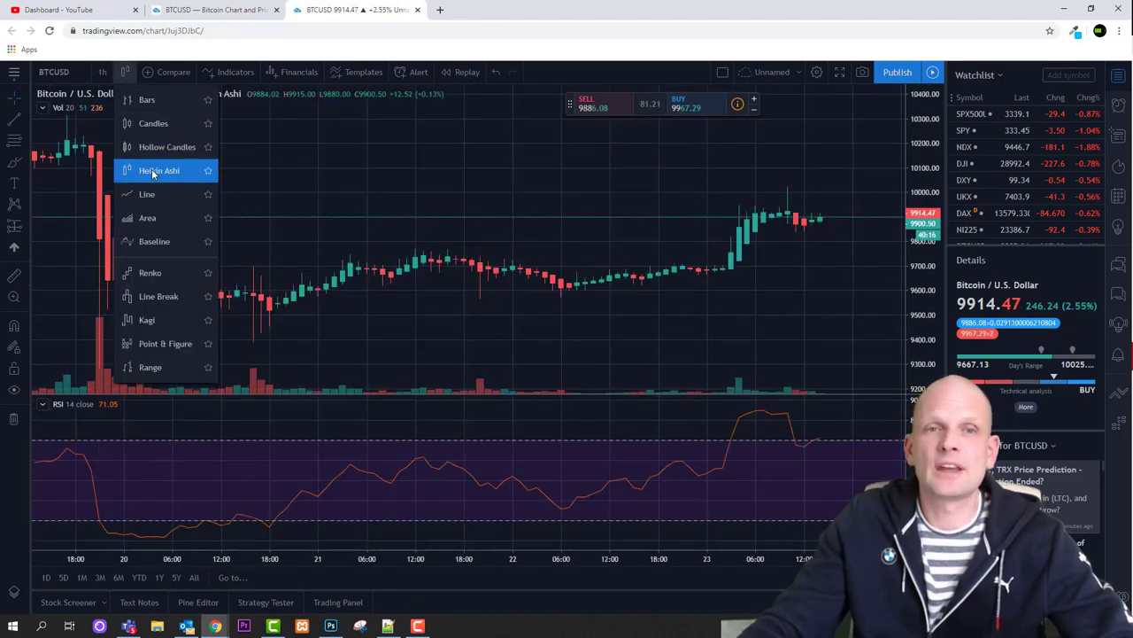
click(152, 170)
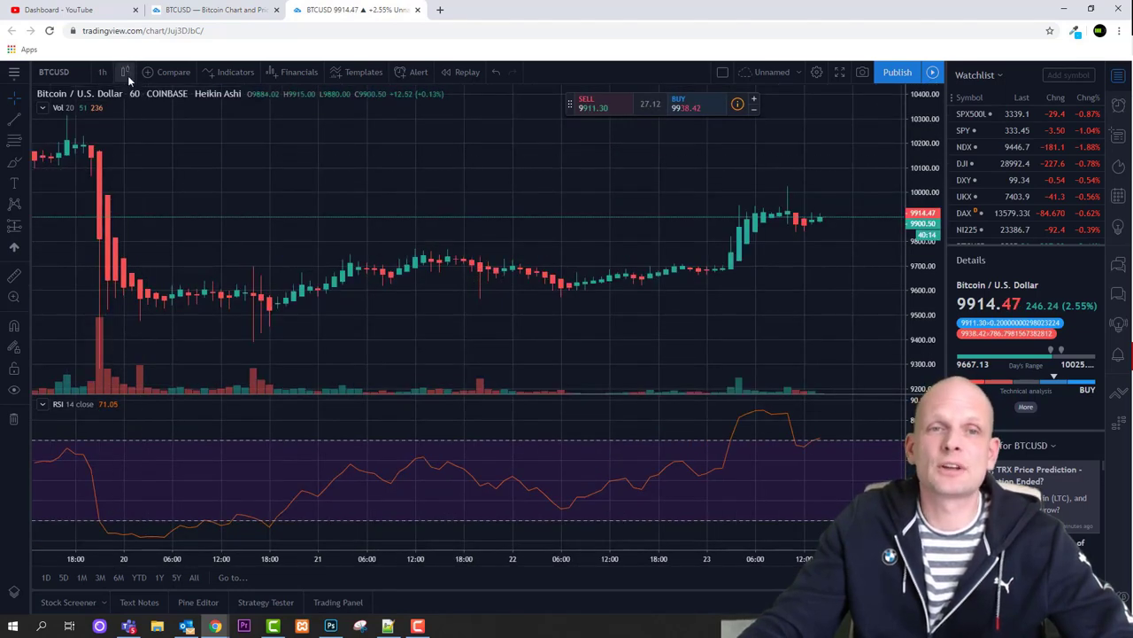
Display the BTCUSD price series as a Line chart, then return its chart type to Candles
click(128, 73)
click(150, 198)
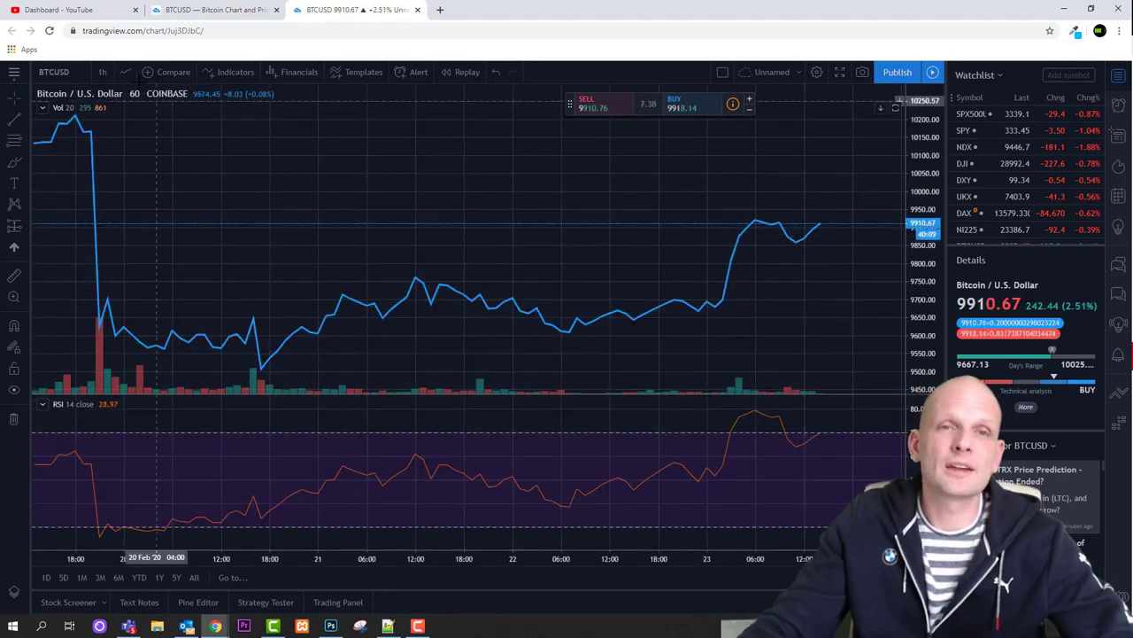
click(125, 73)
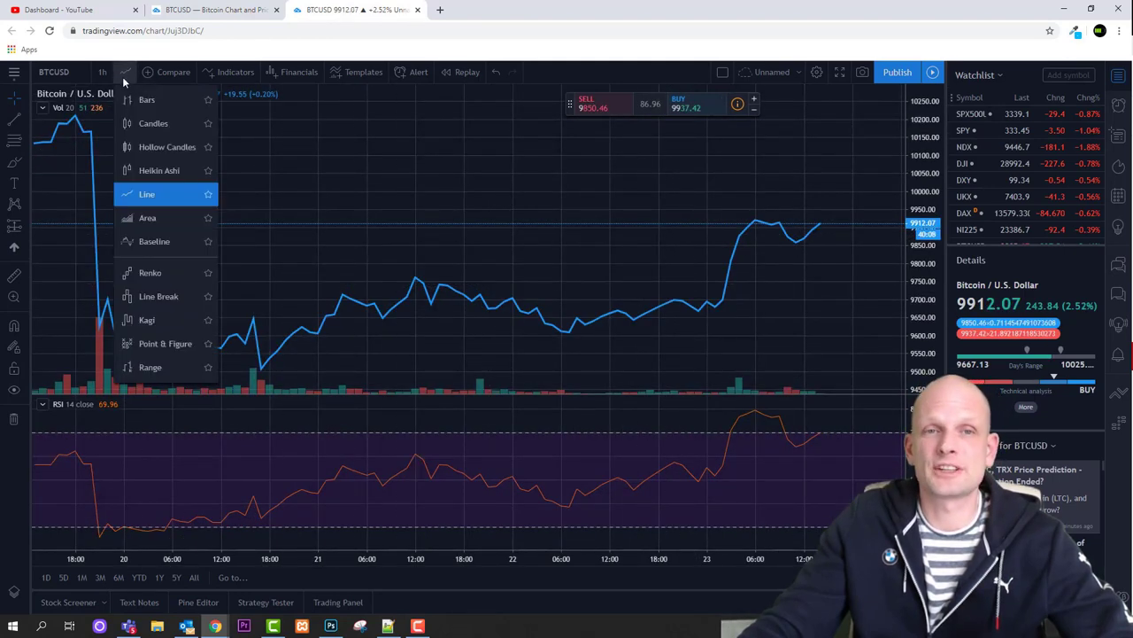
click(144, 123)
scroll(310, 216, up, 2)
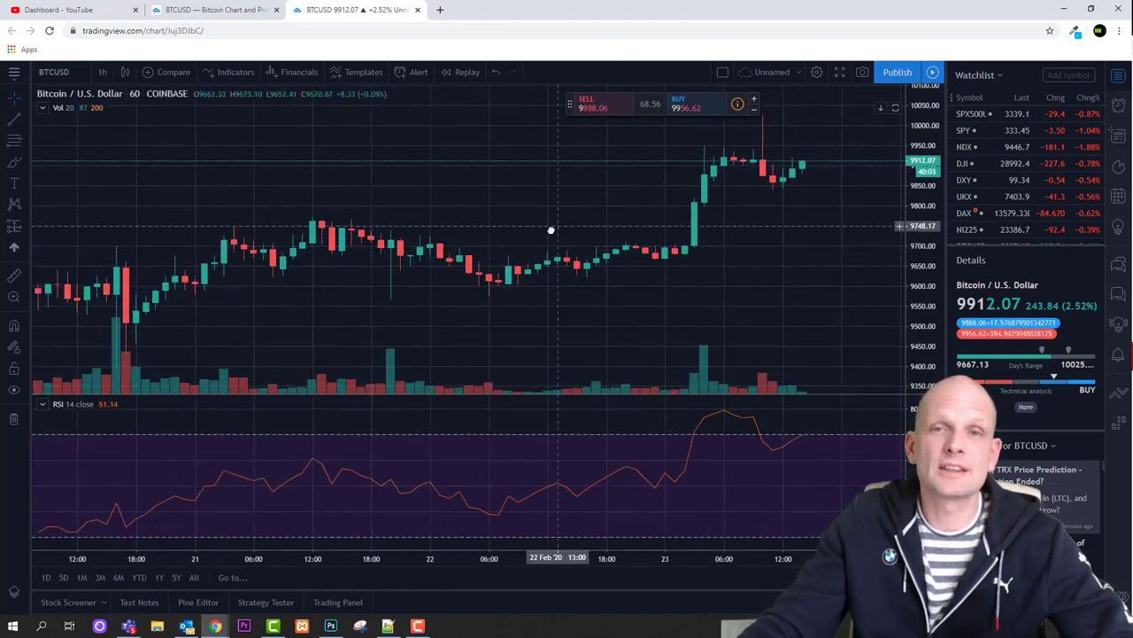
drag(552, 230, 340, 263)
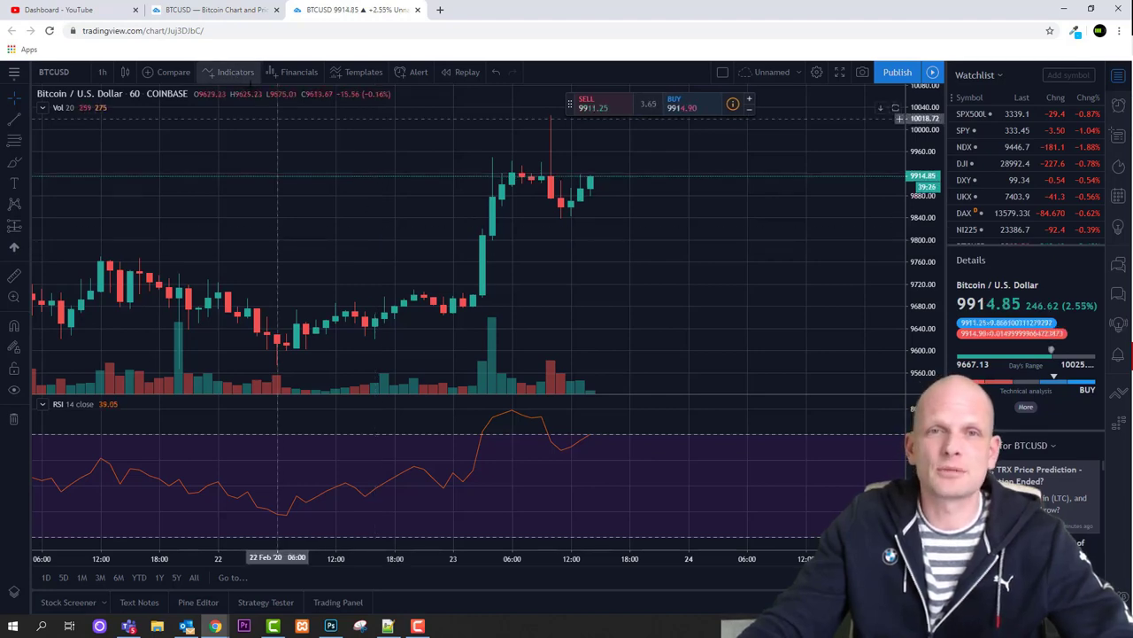
Search the indicators for "tren", add the built-in Price Volume Trend to the chart, and remove its pane again
click(233, 73)
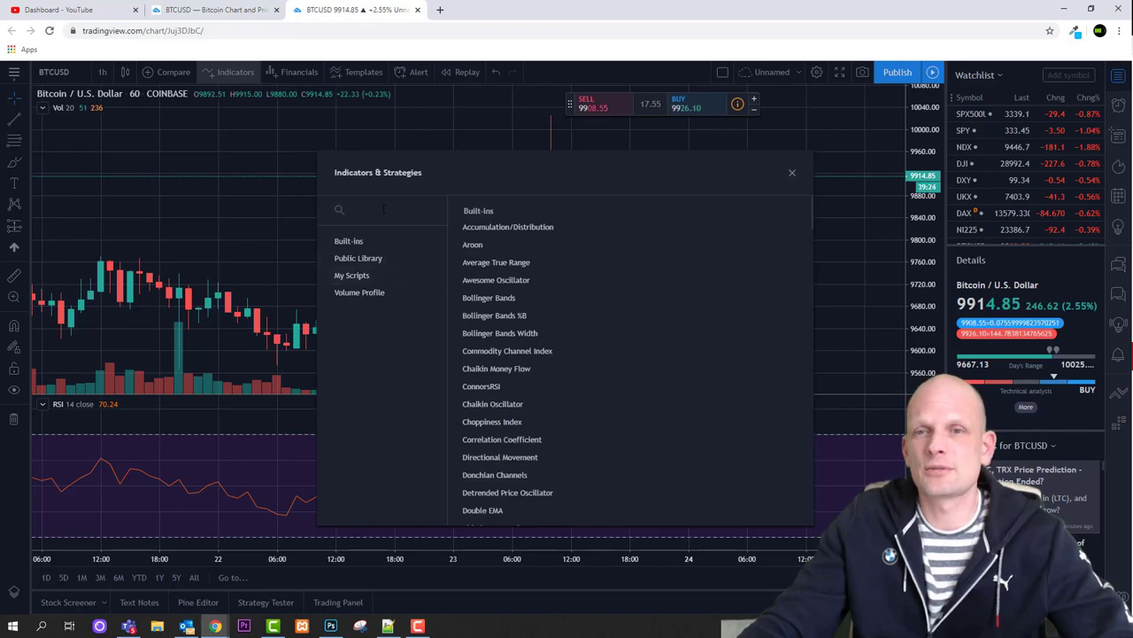
text(tren)
click(496, 280)
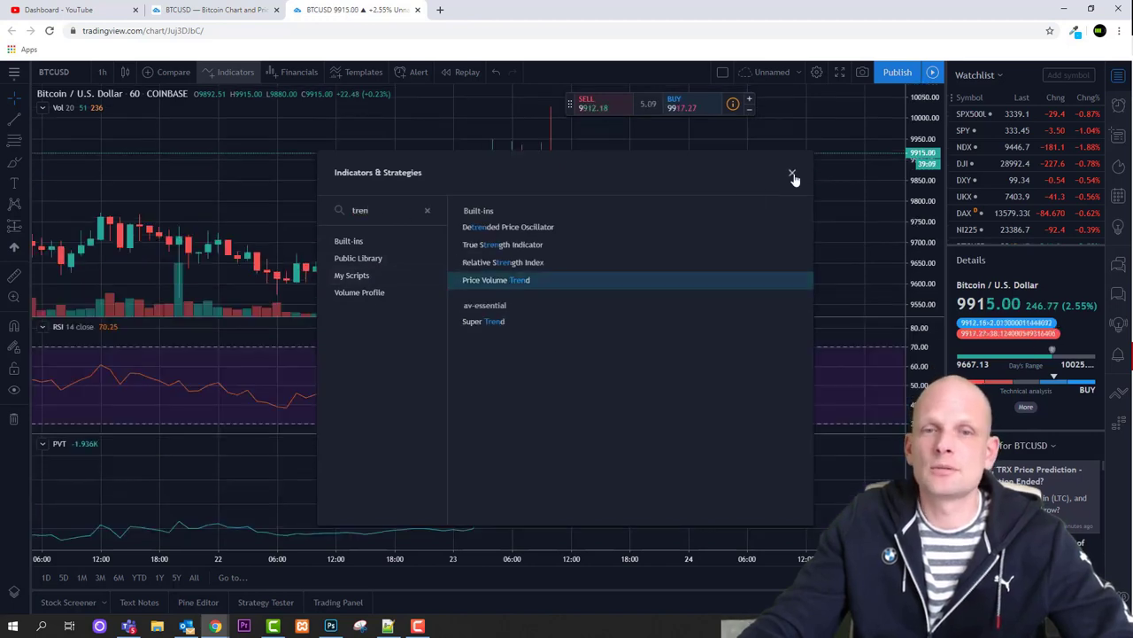
click(793, 174)
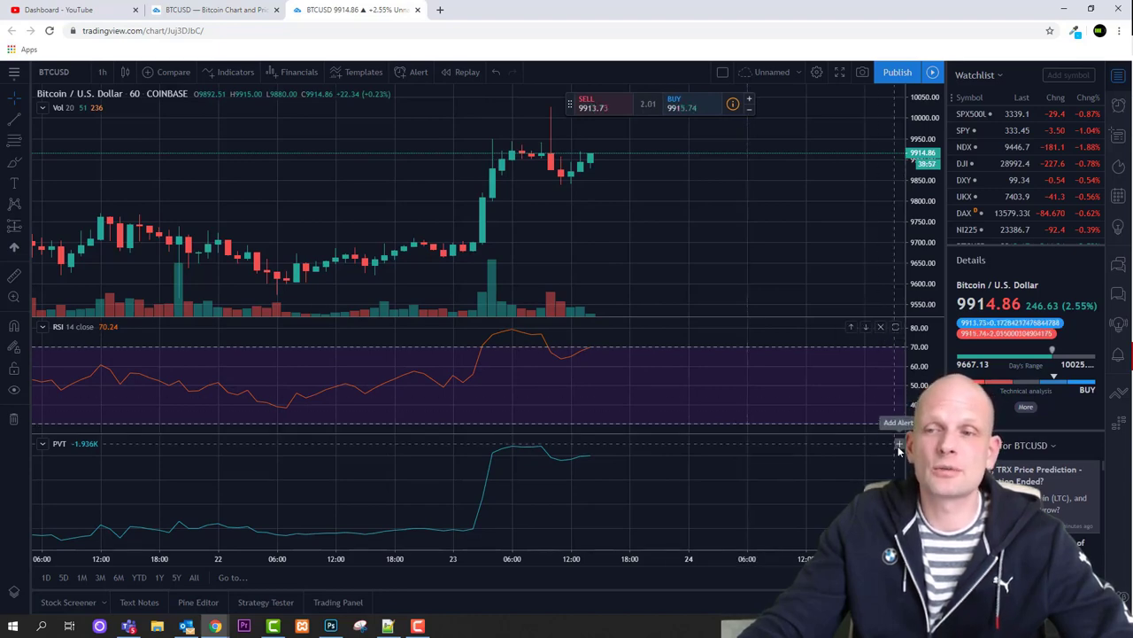
click(881, 445)
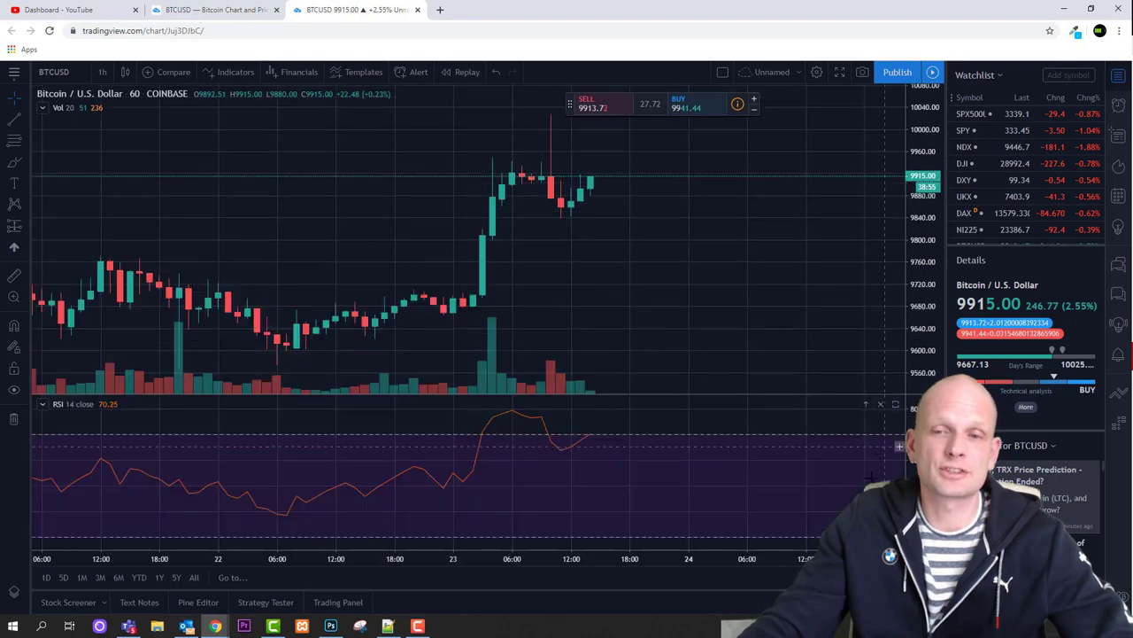